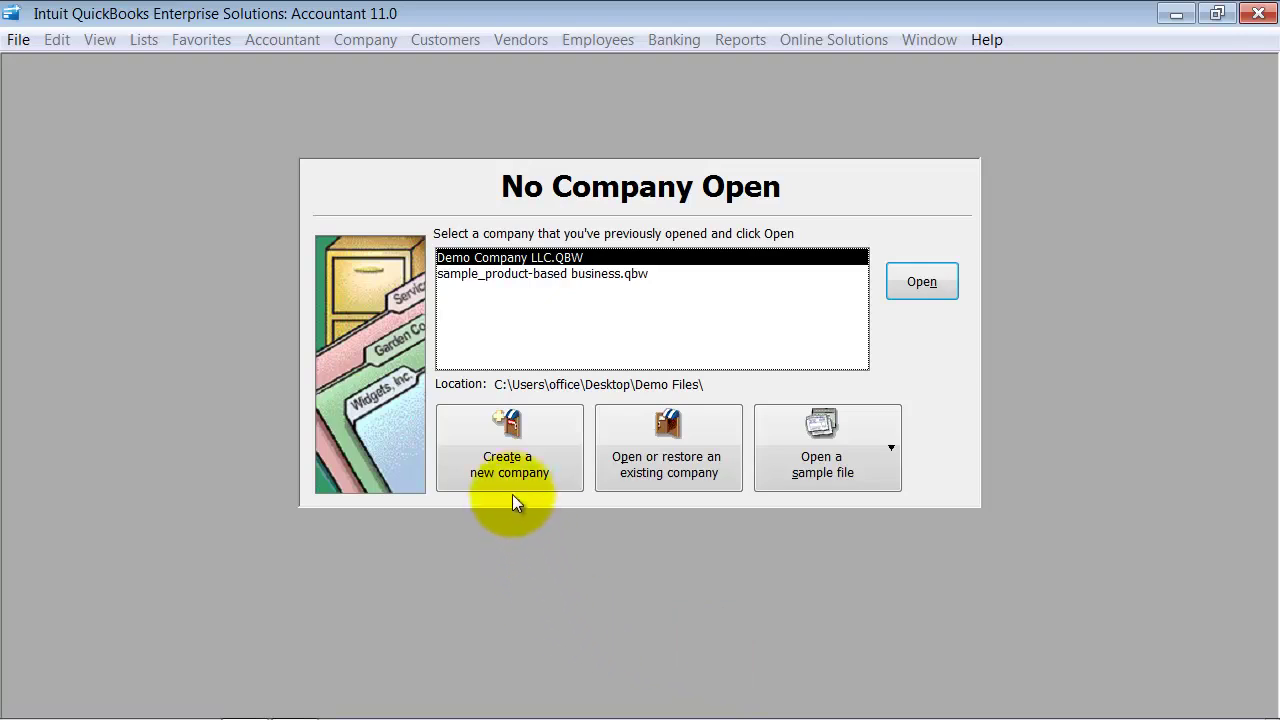
left_click(548, 429)
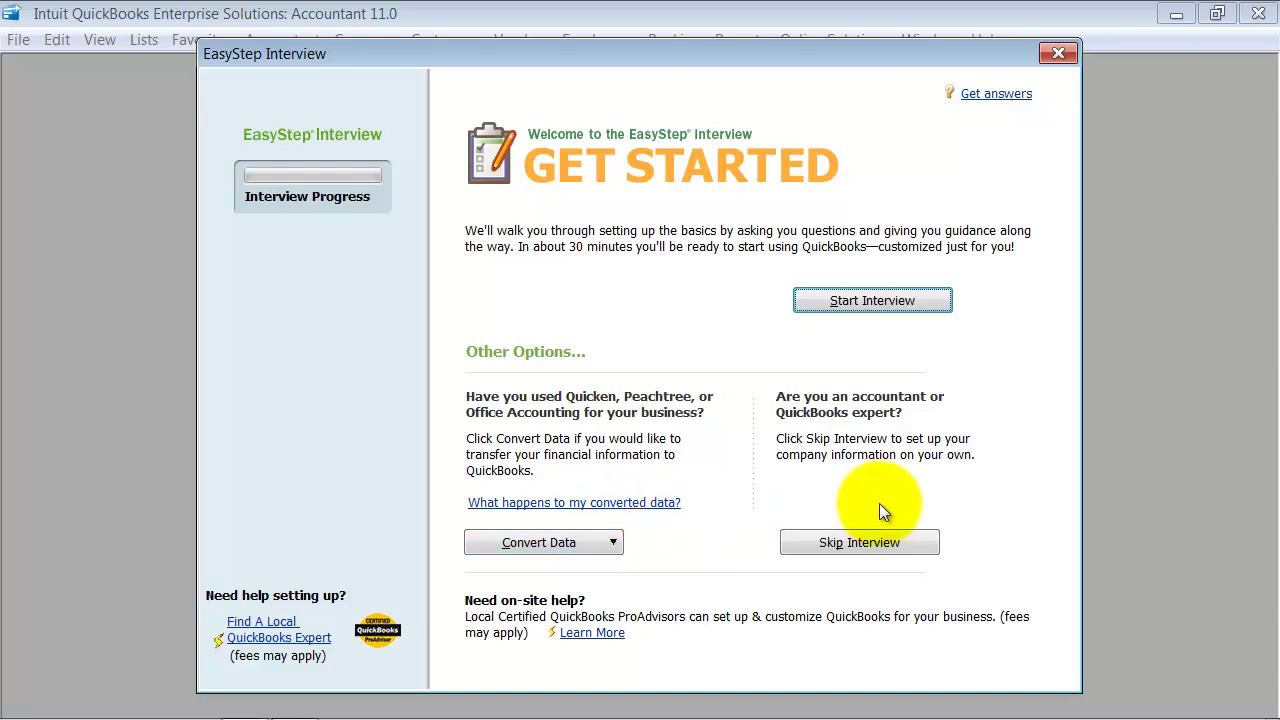
left_click(613, 543)
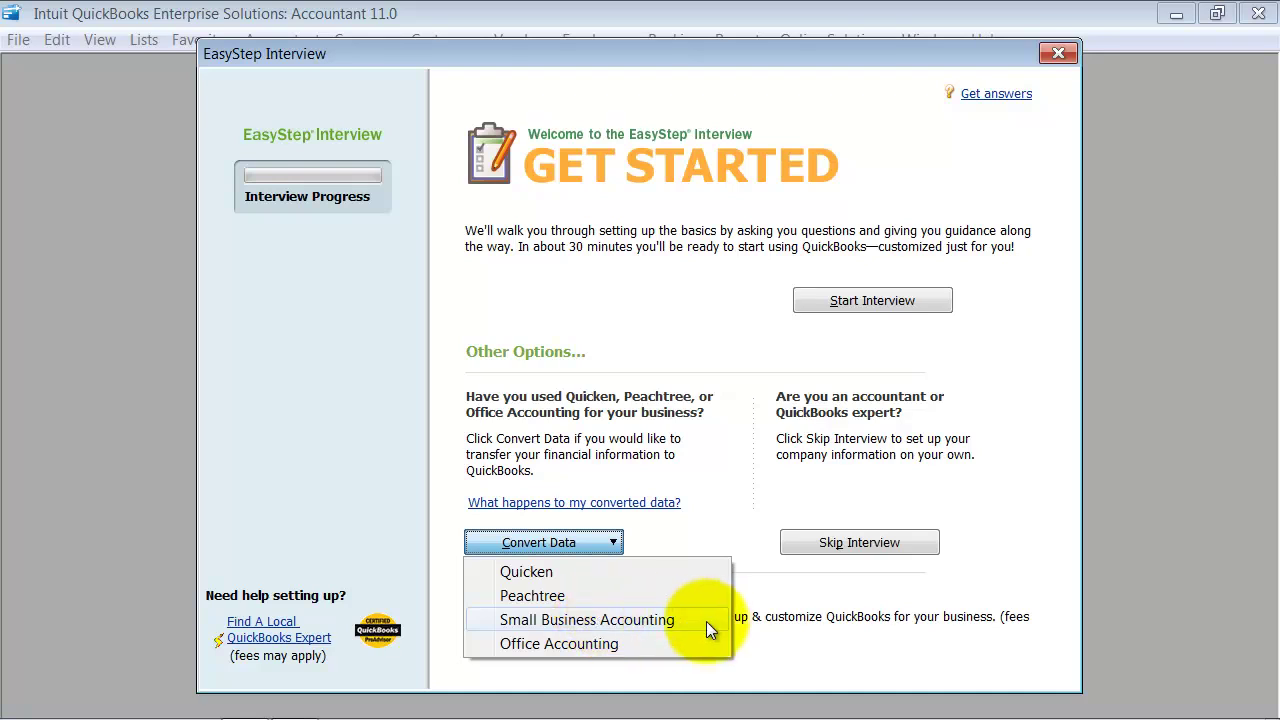
left_click(699, 527)
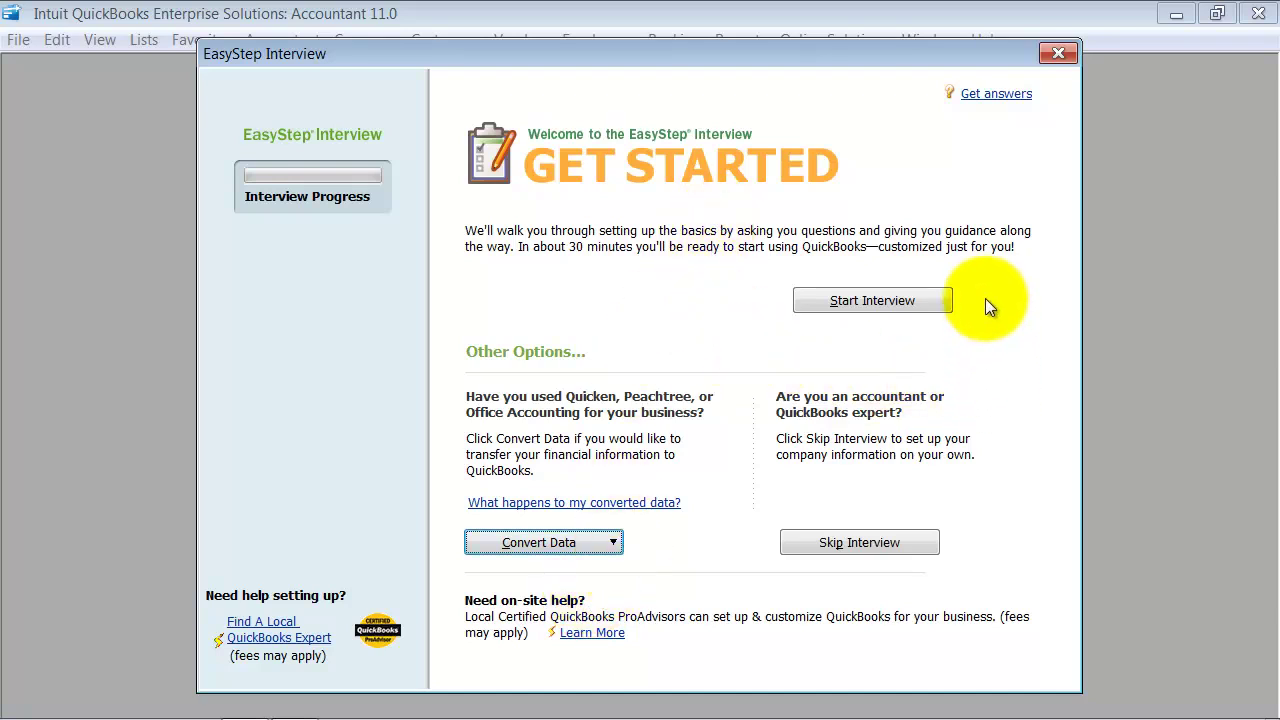
Start the interview and enter 'My Company LLC' as company and legal name.
left_click(872, 300)
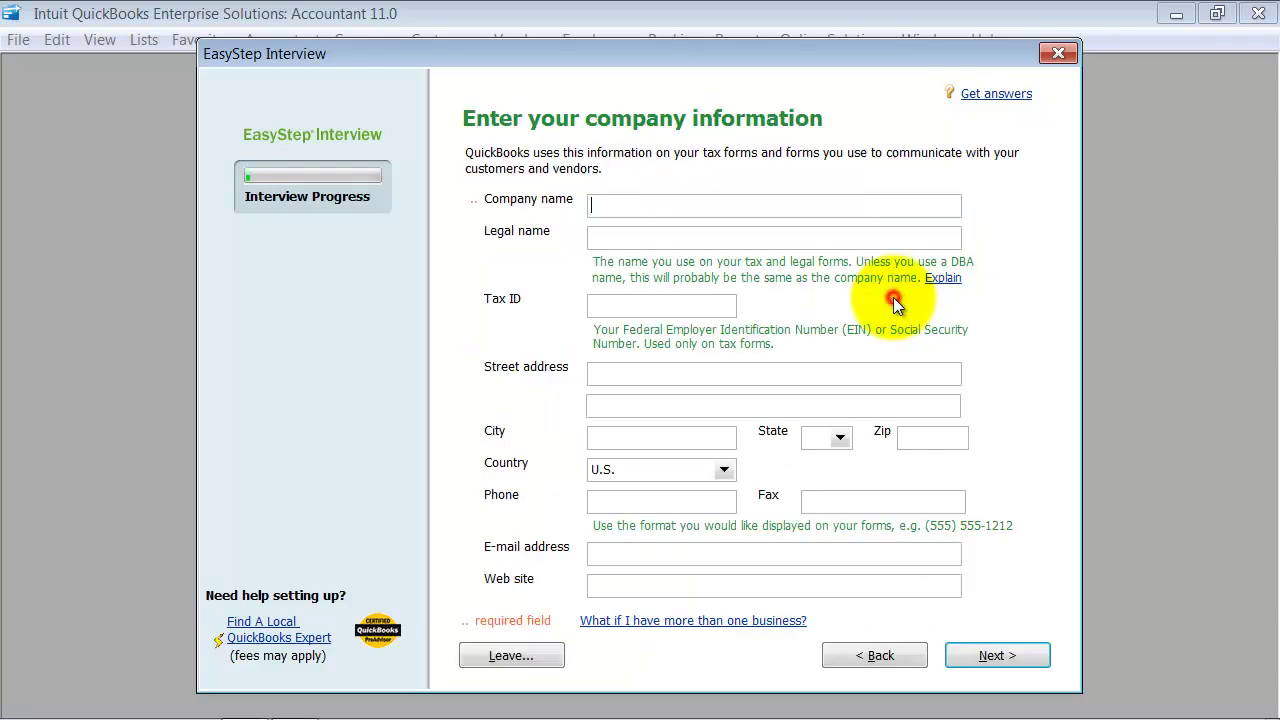
left_click(685, 201)
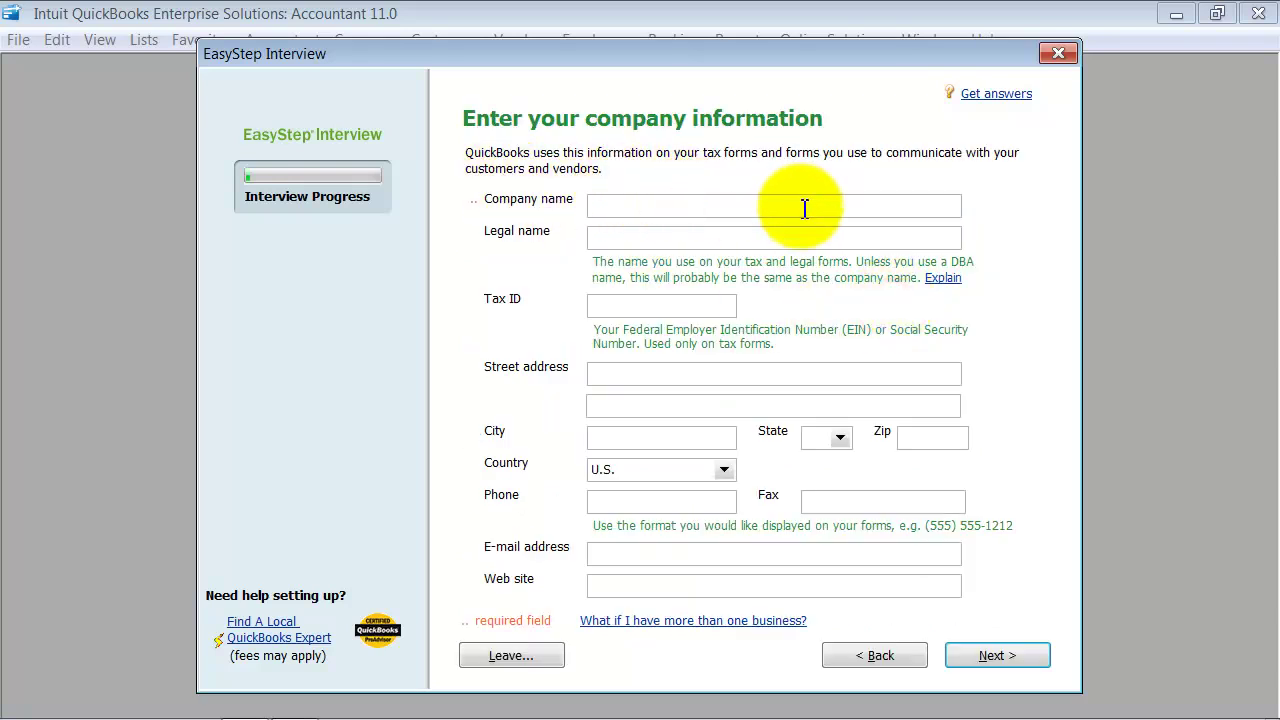
type("My company ")
type("LLC")
key("Tab")
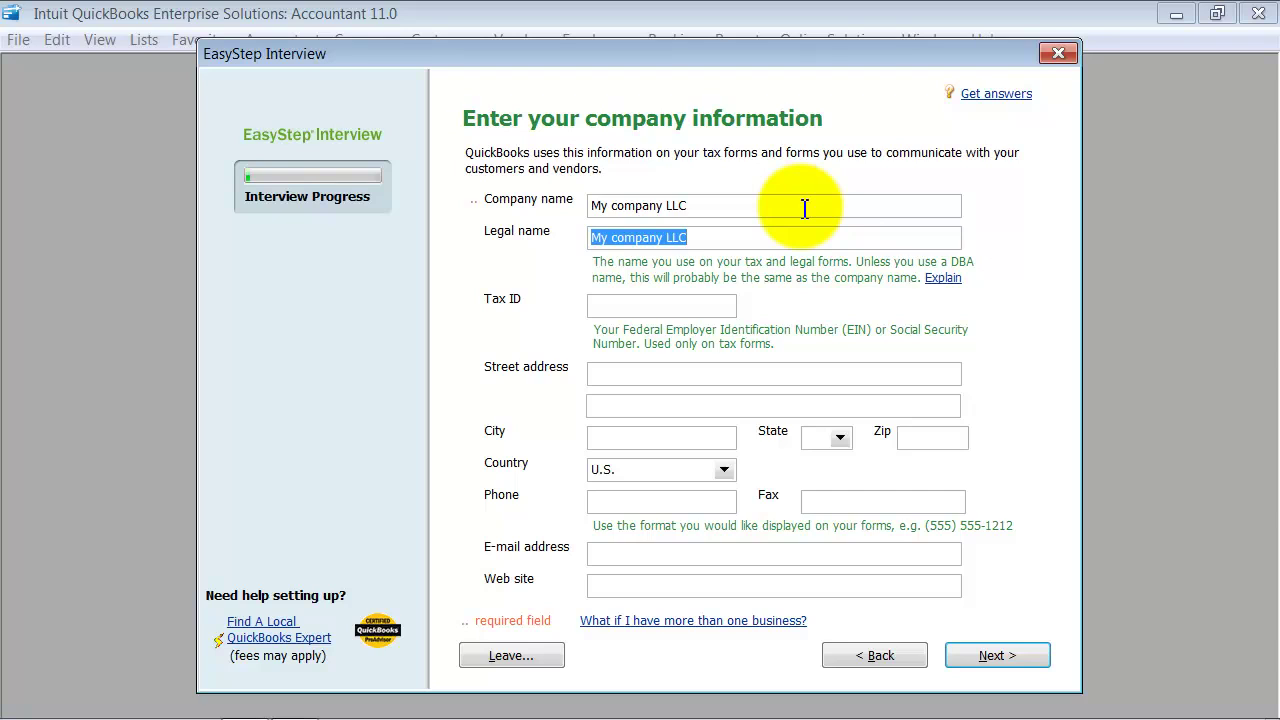
left_click(617, 205)
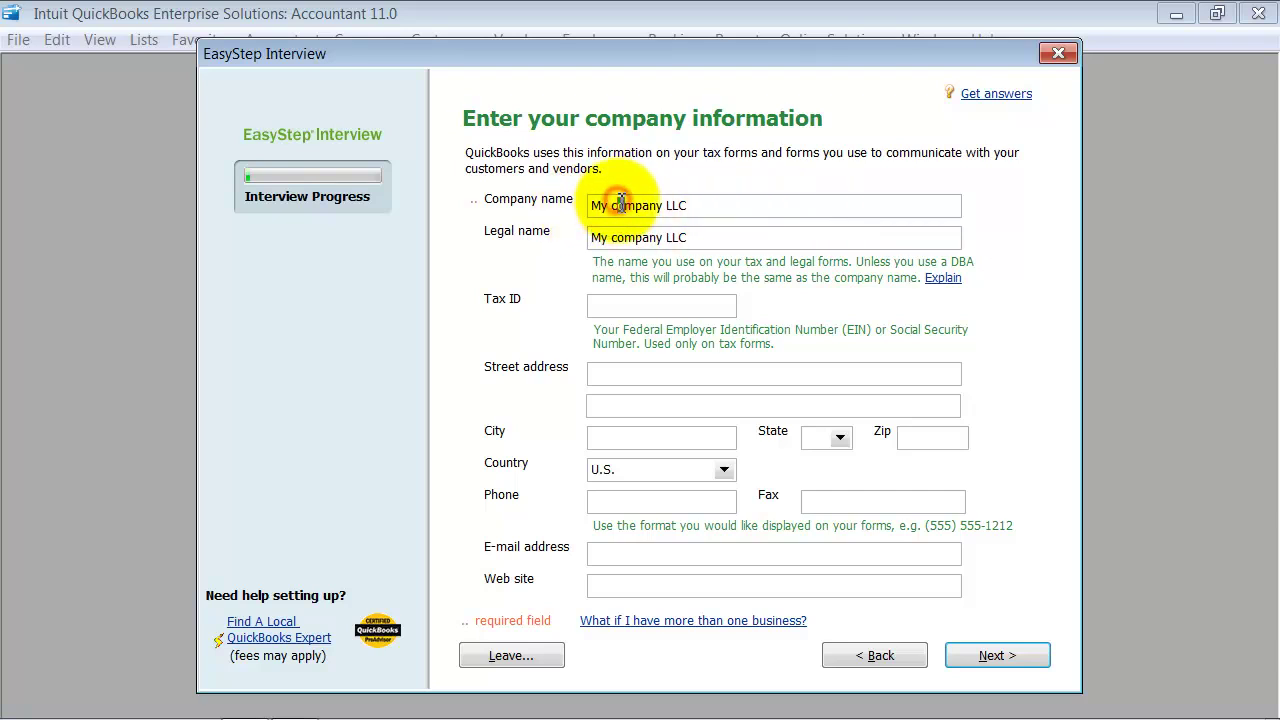
key("BackSpace")
type("C")
key("Tab")
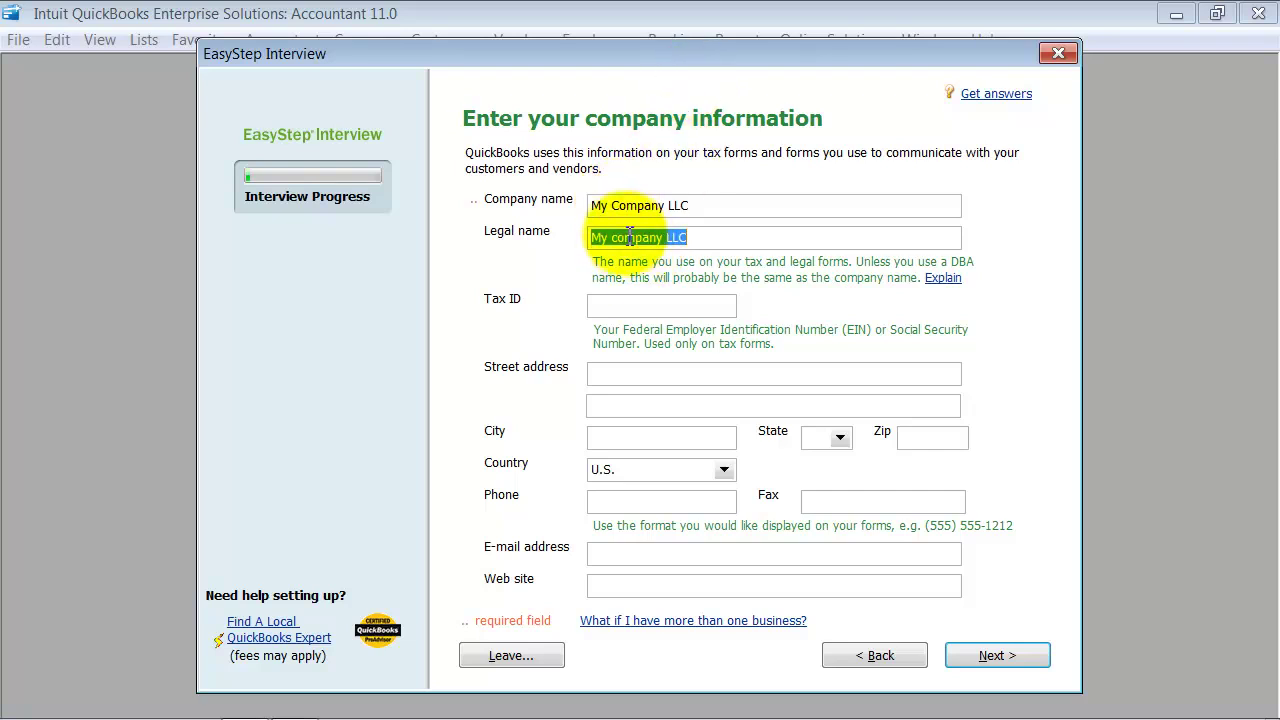
left_click(617, 240)
key("BackSpace")
type("C")
Enter the company's tax ID, street address, city, state AK and zip code.
left_click(607, 305)
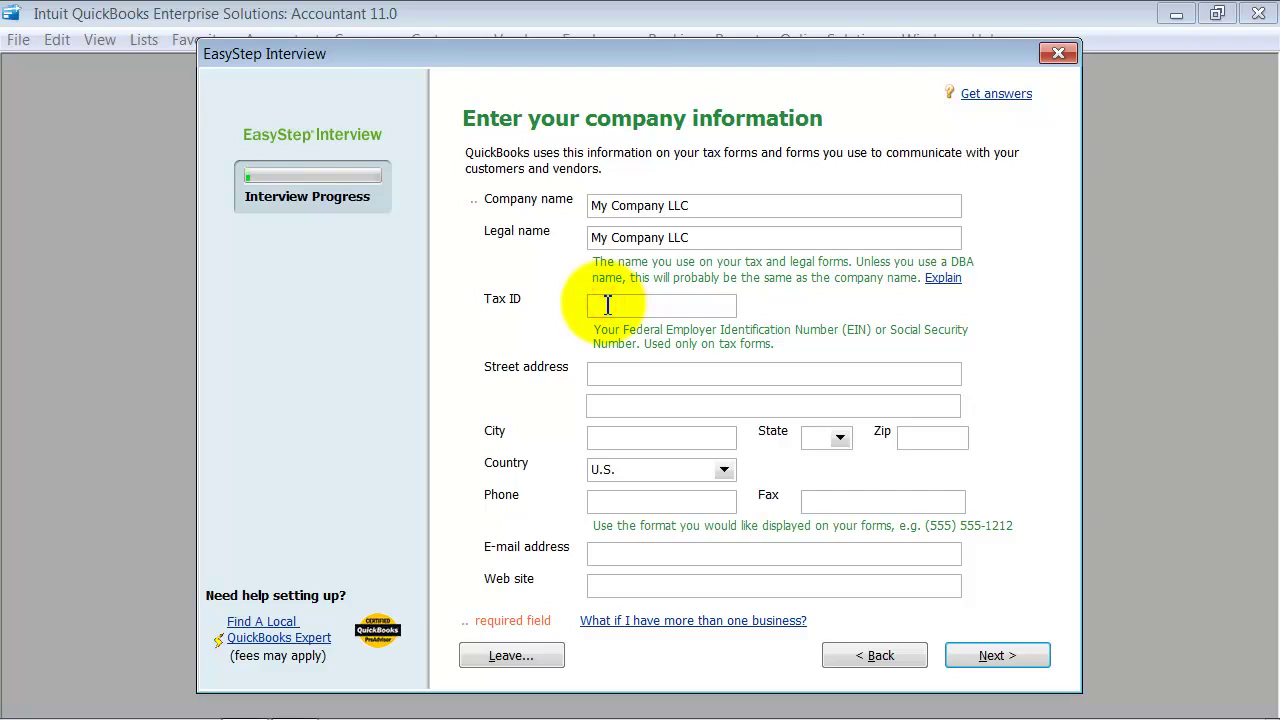
type("12-1234567")
left_click(691, 365)
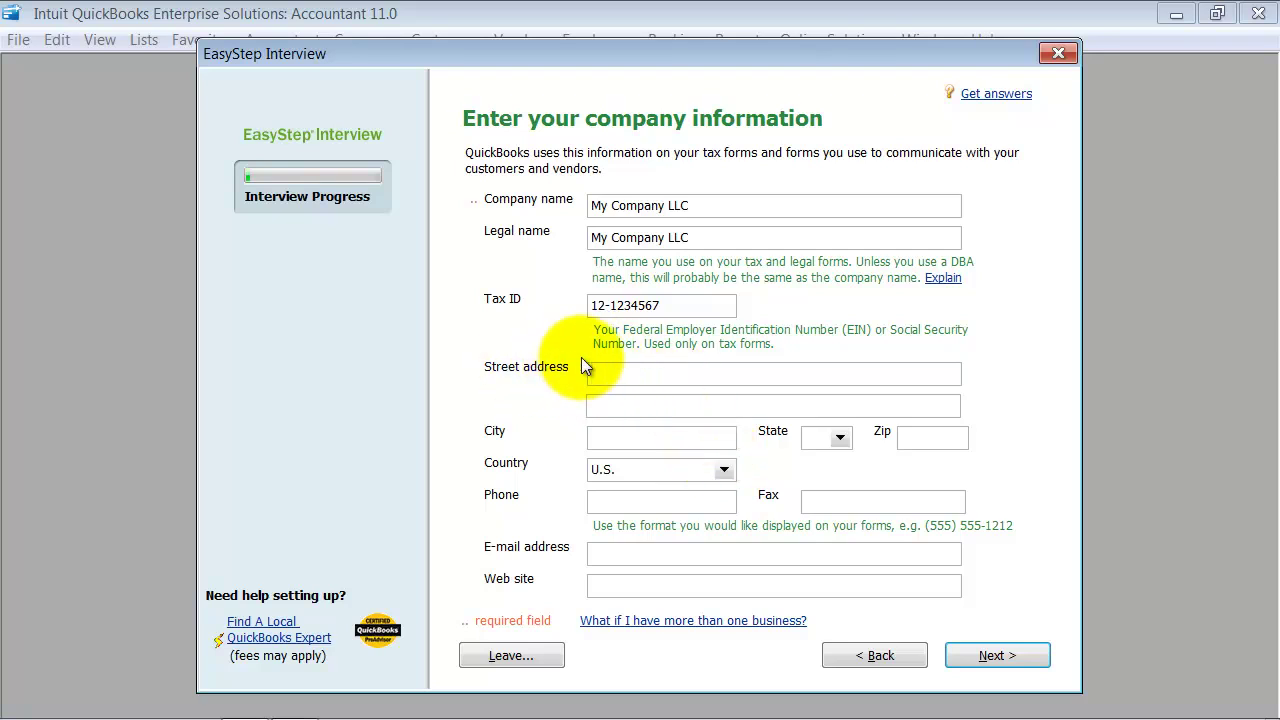
type("Anywhere St")
key("Tab")
type("#124")
left_click(645, 436)
type("Anytown")
key("Tab")
type("ak")
key("Tab")
type("11578")
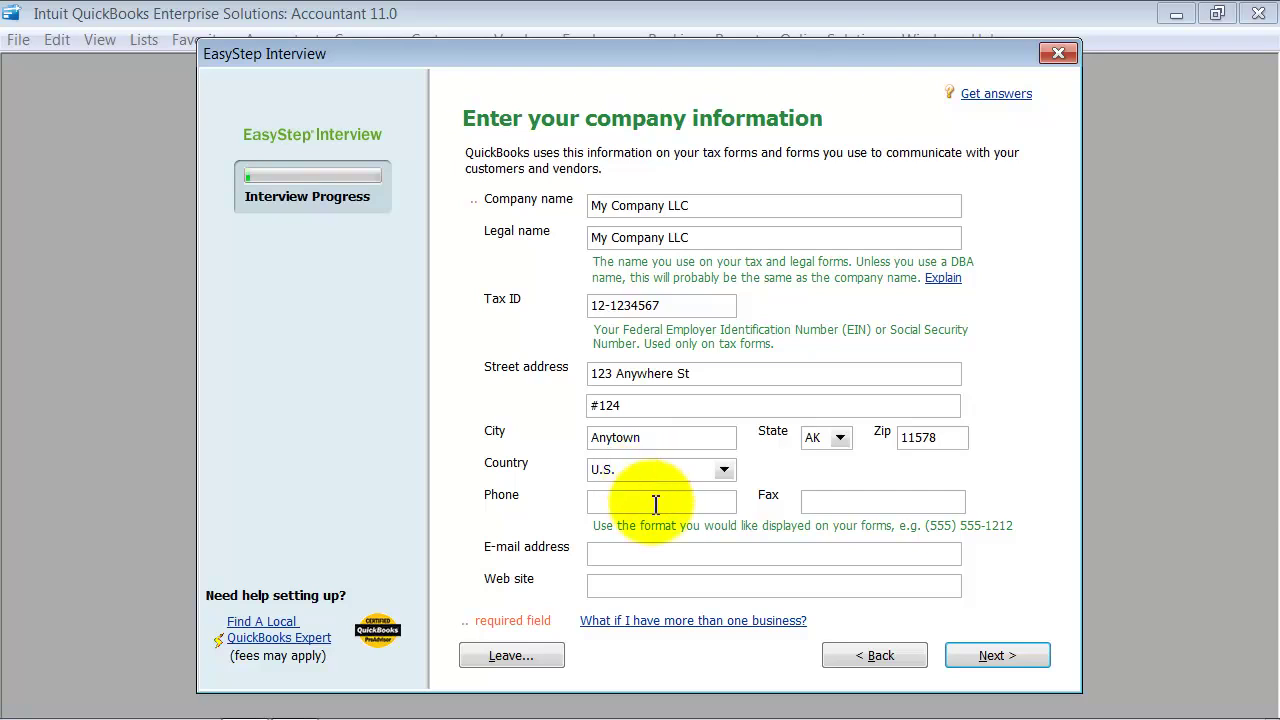
Enter the company's phone and fax numbers.
left_click(655, 503)
type("555-555-1234")
key("Tab")
type("555-555-1235")
left_click(634, 553)
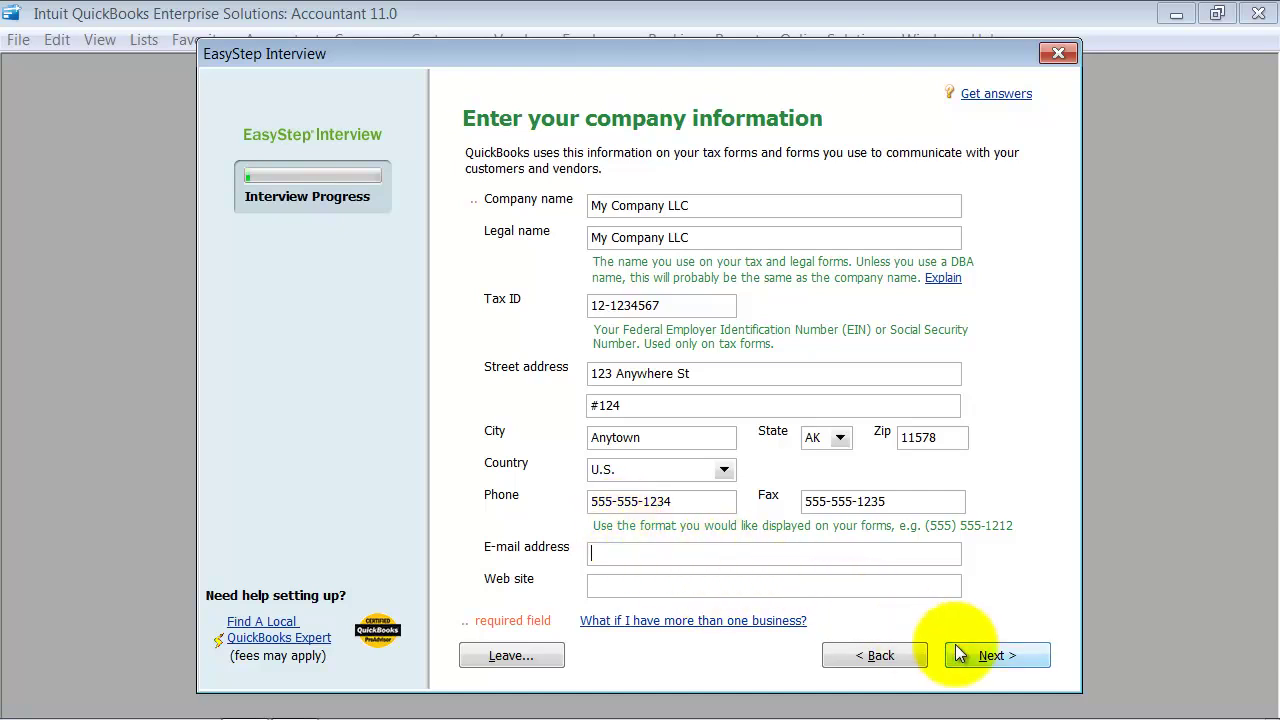
Pick Manufacturing from the industry list and continue.
left_click(1020, 663)
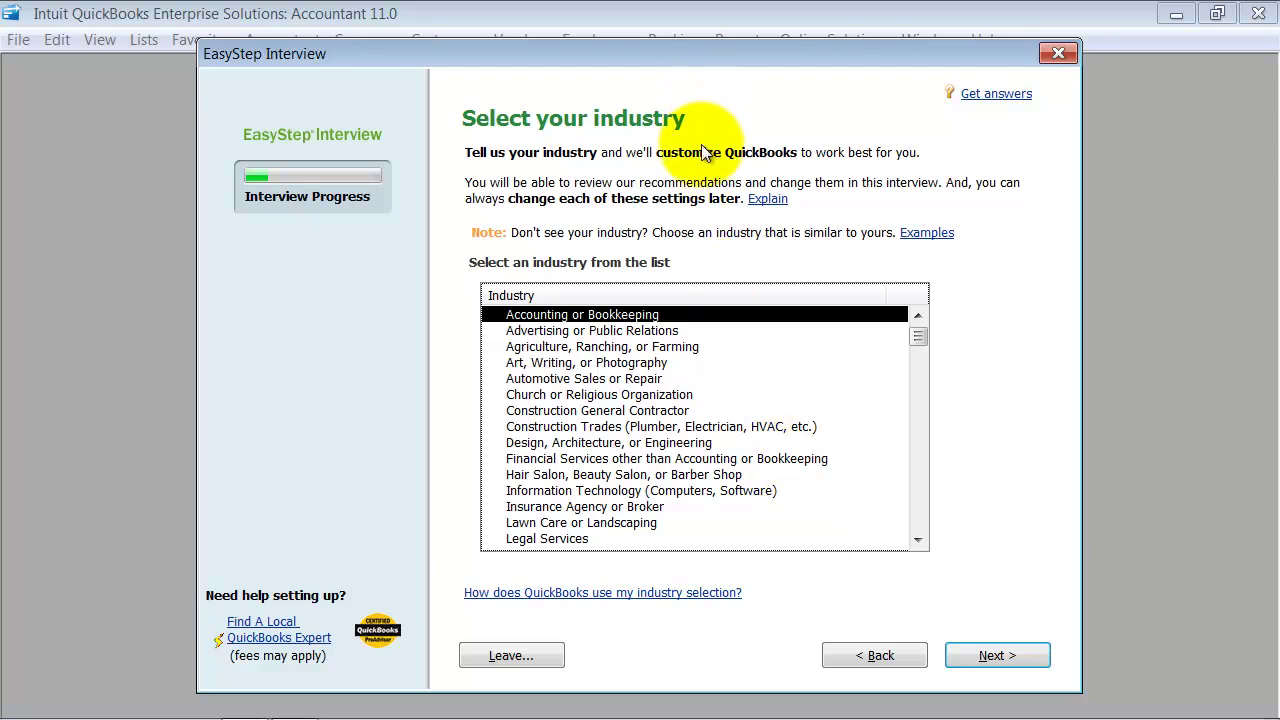
scroll(785, 406, "down", 1)
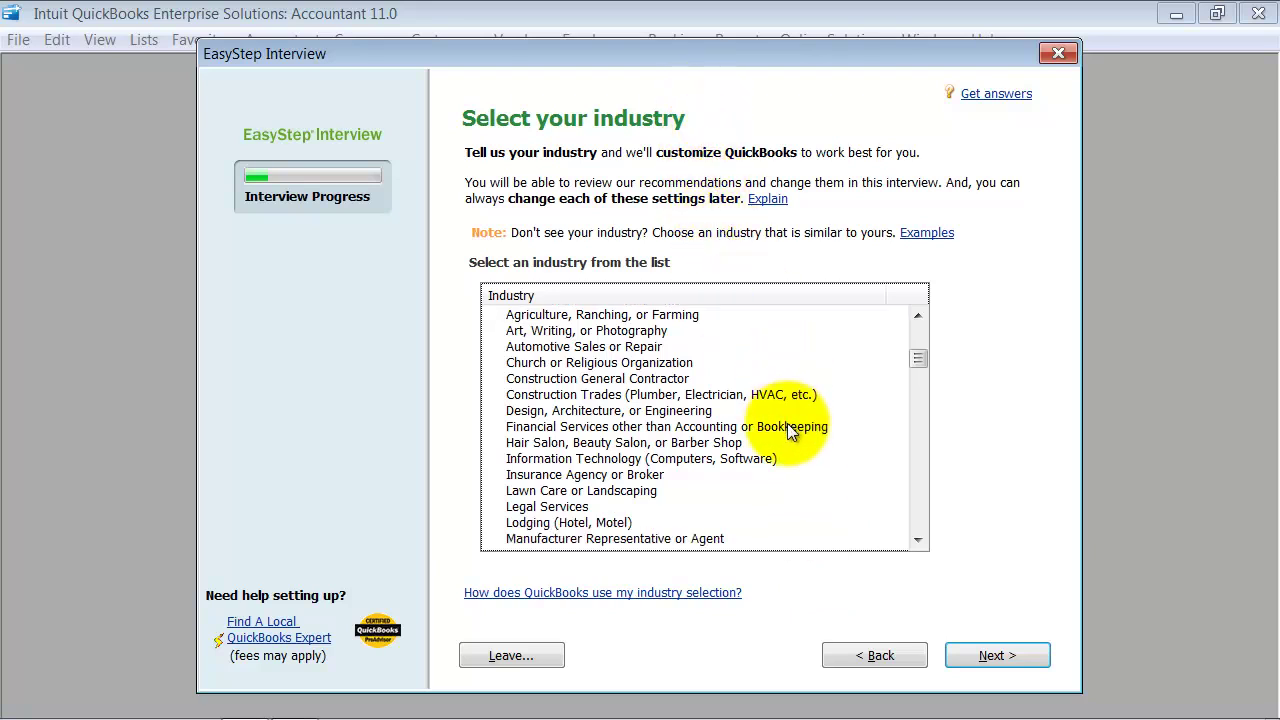
scroll(788, 427, "down", 1)
scroll(788, 427, "down", 1)
scroll(788, 427, "down", 1)
scroll(788, 427, "down", 2)
scroll(788, 427, "down", 3)
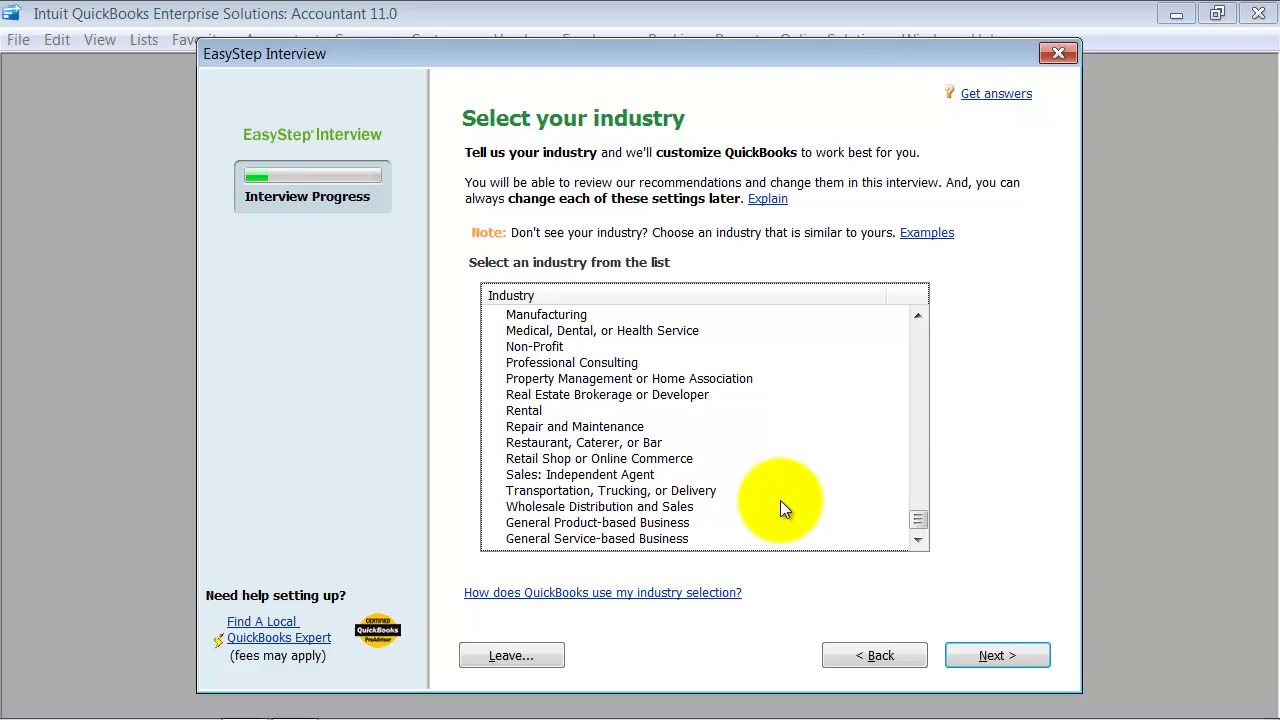
scroll(796, 501, "up", 2)
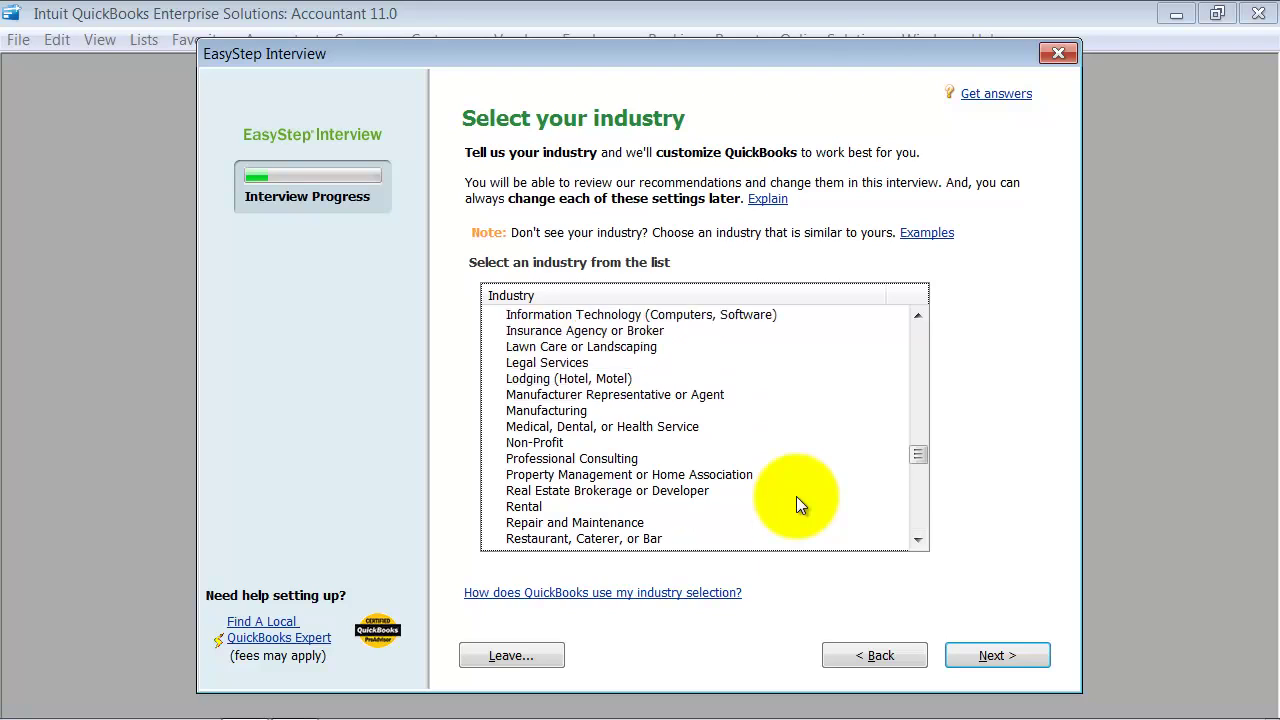
scroll(796, 501, "up", 1)
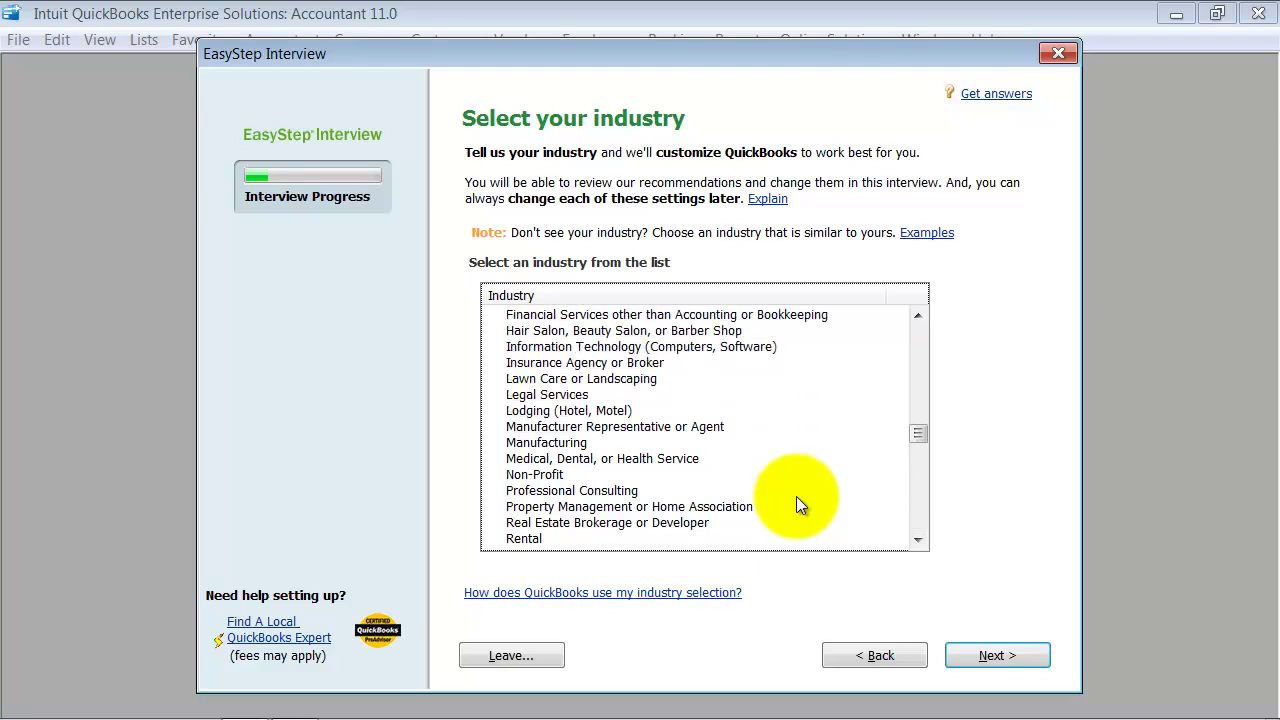
left_click(552, 444)
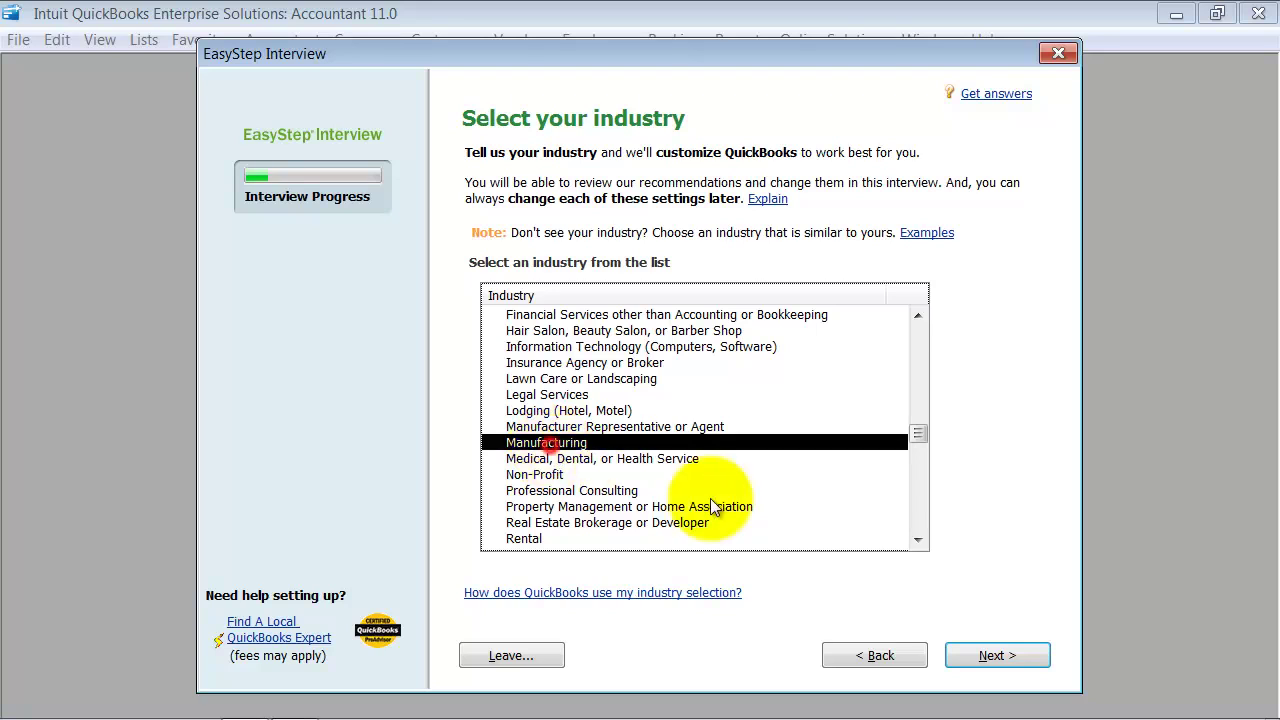
left_click(998, 655)
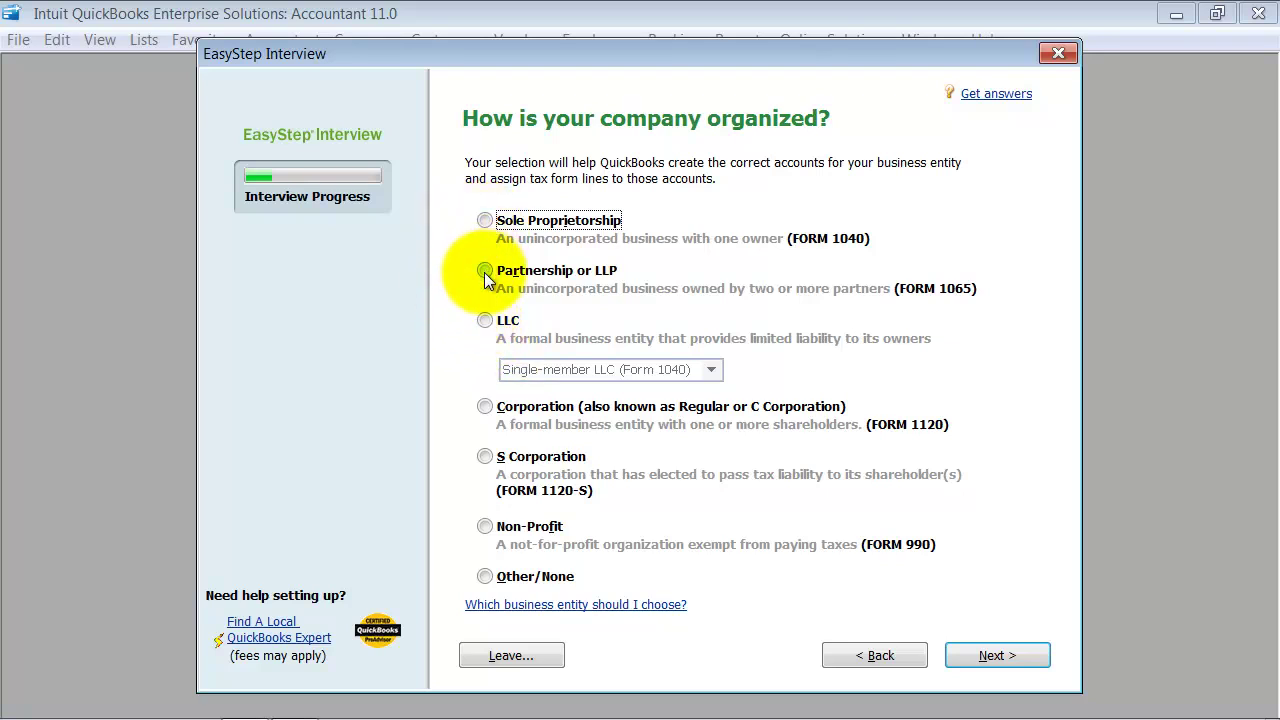
Choose S Corporation as the organization type after briefly trying LLC and Sole Proprietorship.
left_click(482, 316)
left_click(530, 369)
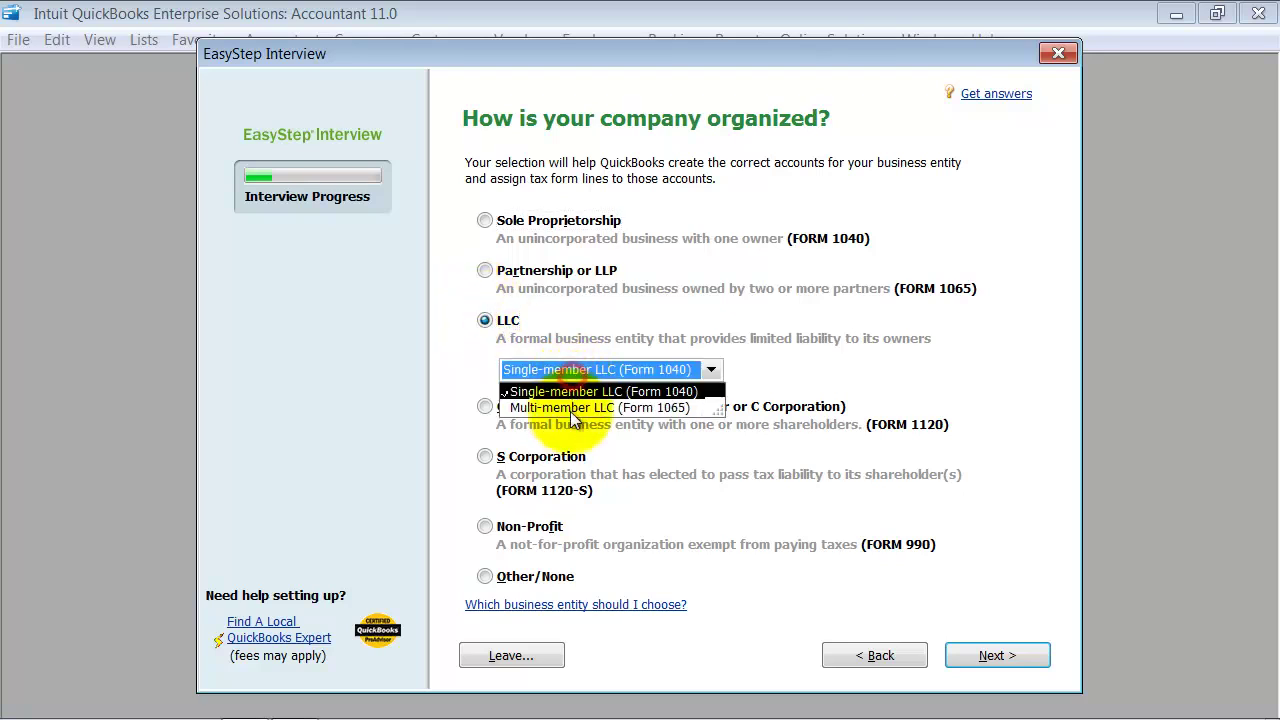
left_click(557, 369)
left_click(484, 320)
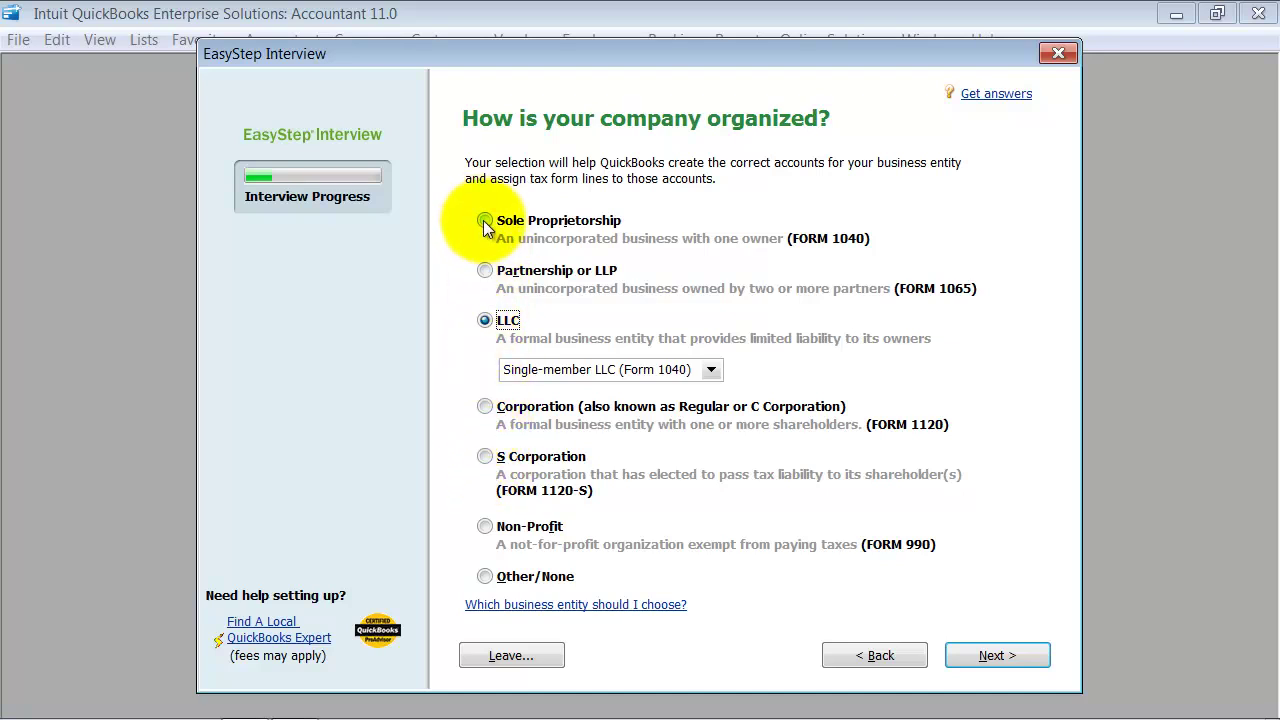
left_click(484, 456)
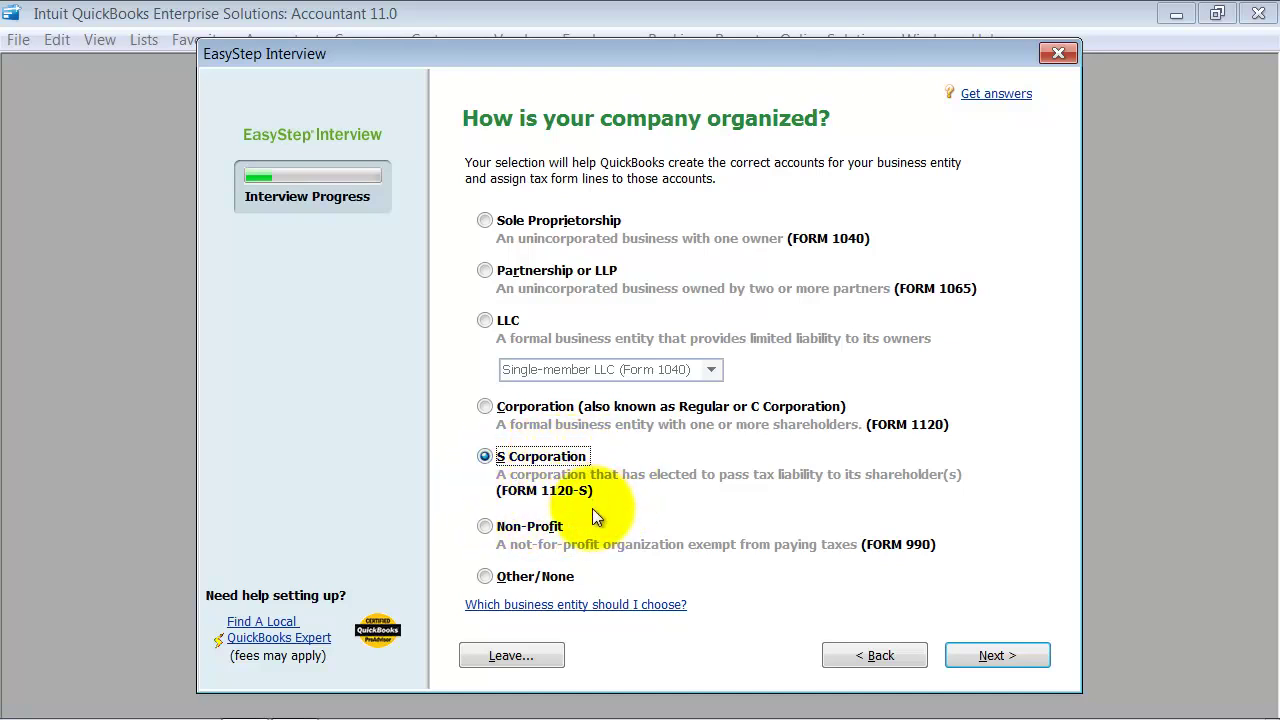
left_click(486, 221)
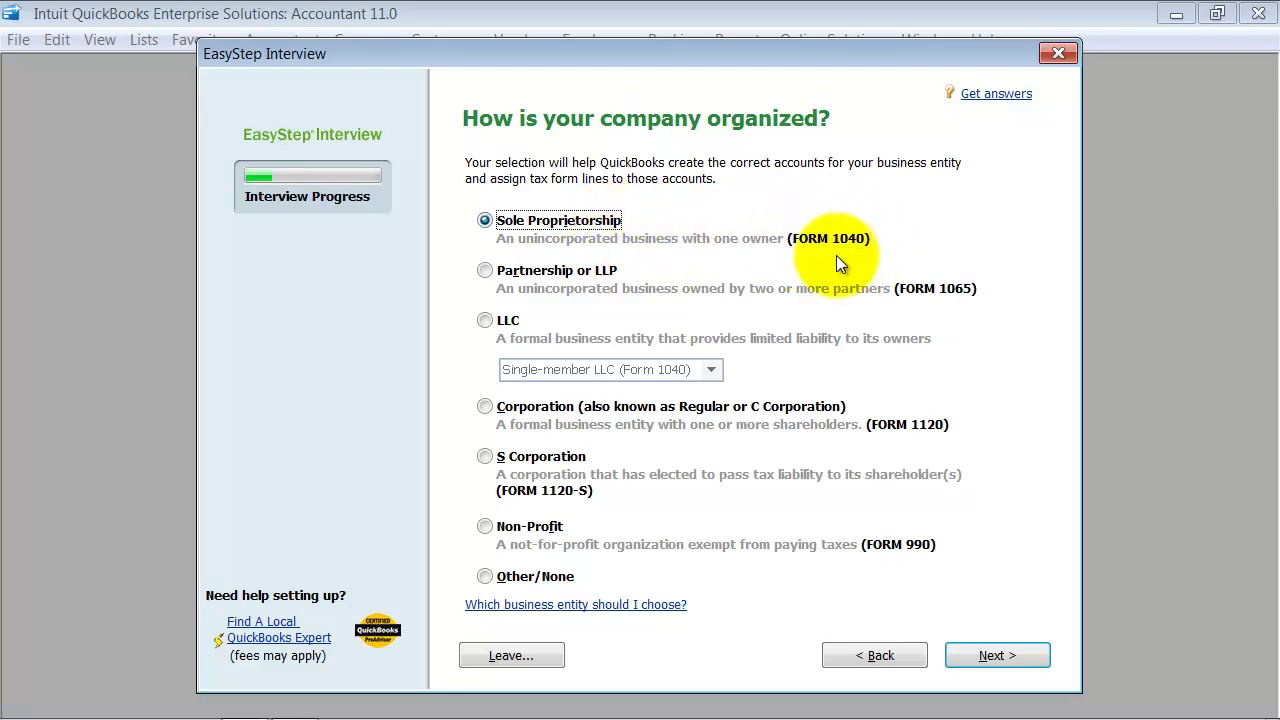
left_click(485, 460)
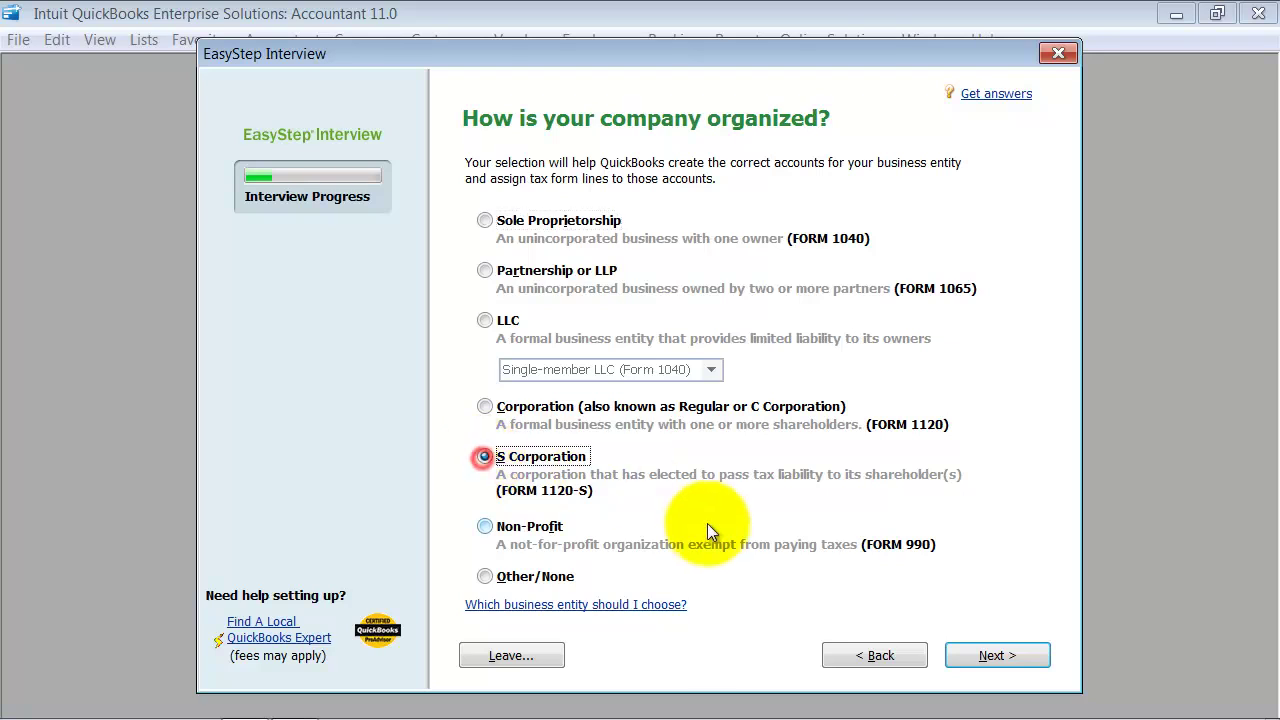
Advance to the fiscal-year question, with January as the starting month.
left_click(1041, 668)
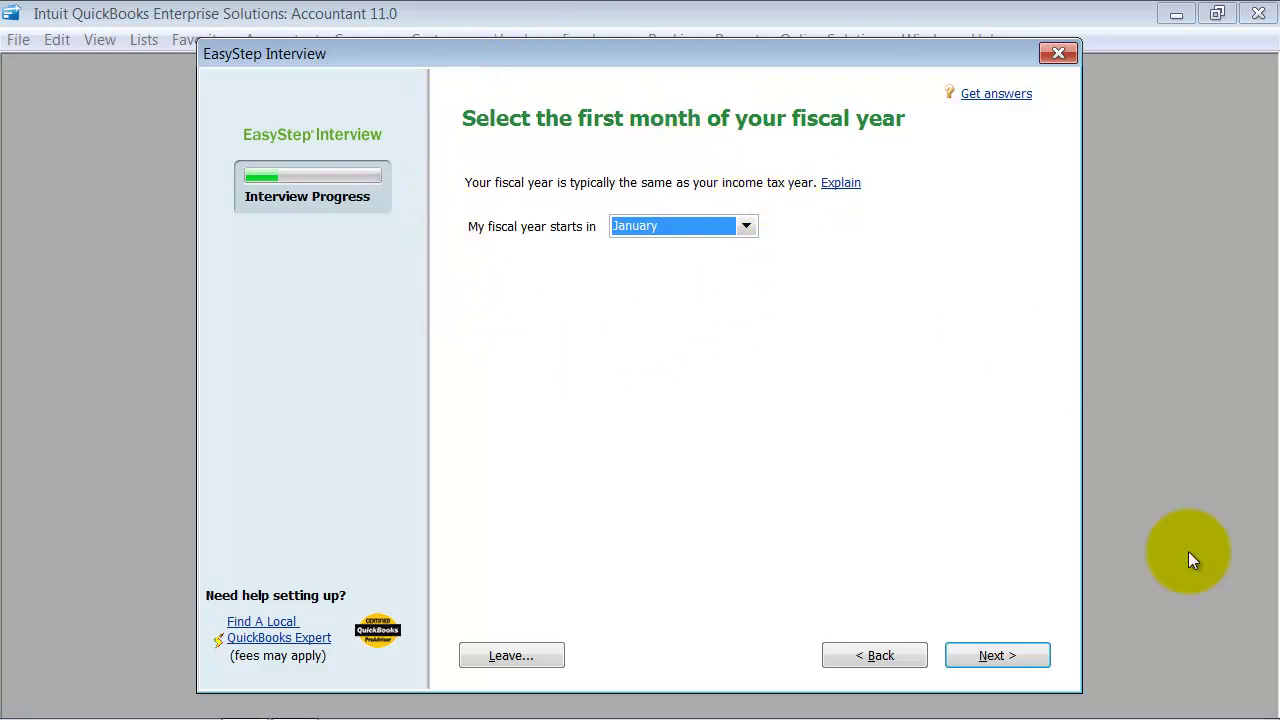
Keep January as fiscal-year start and enter the administrator password.
left_click(1027, 655)
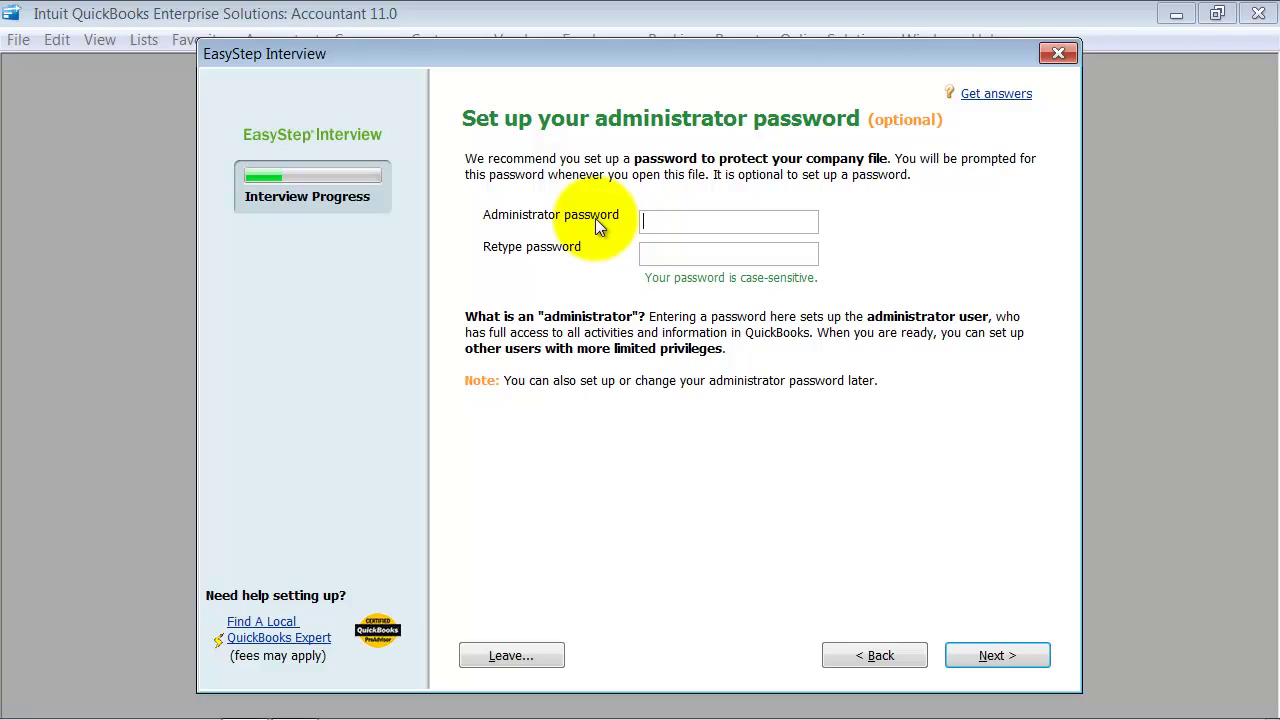
type("******")
type("******")
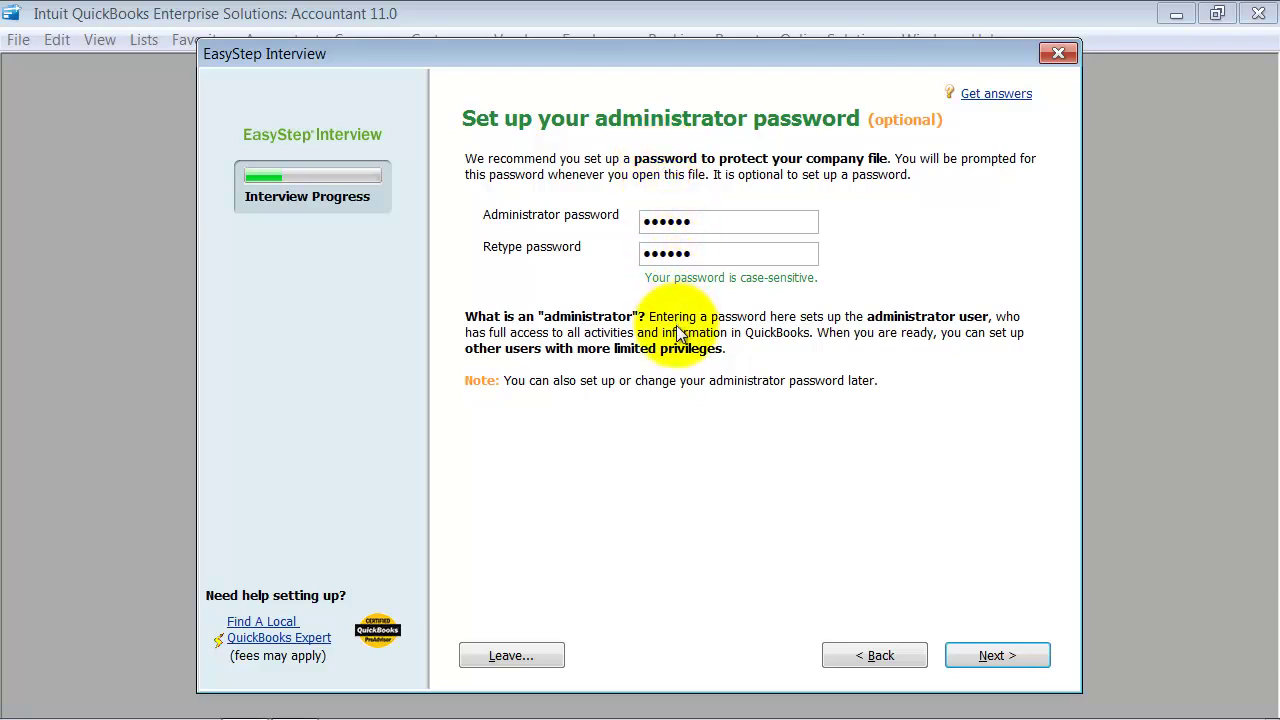
Save the new company file under the name My Company LLC.
left_click(1007, 656)
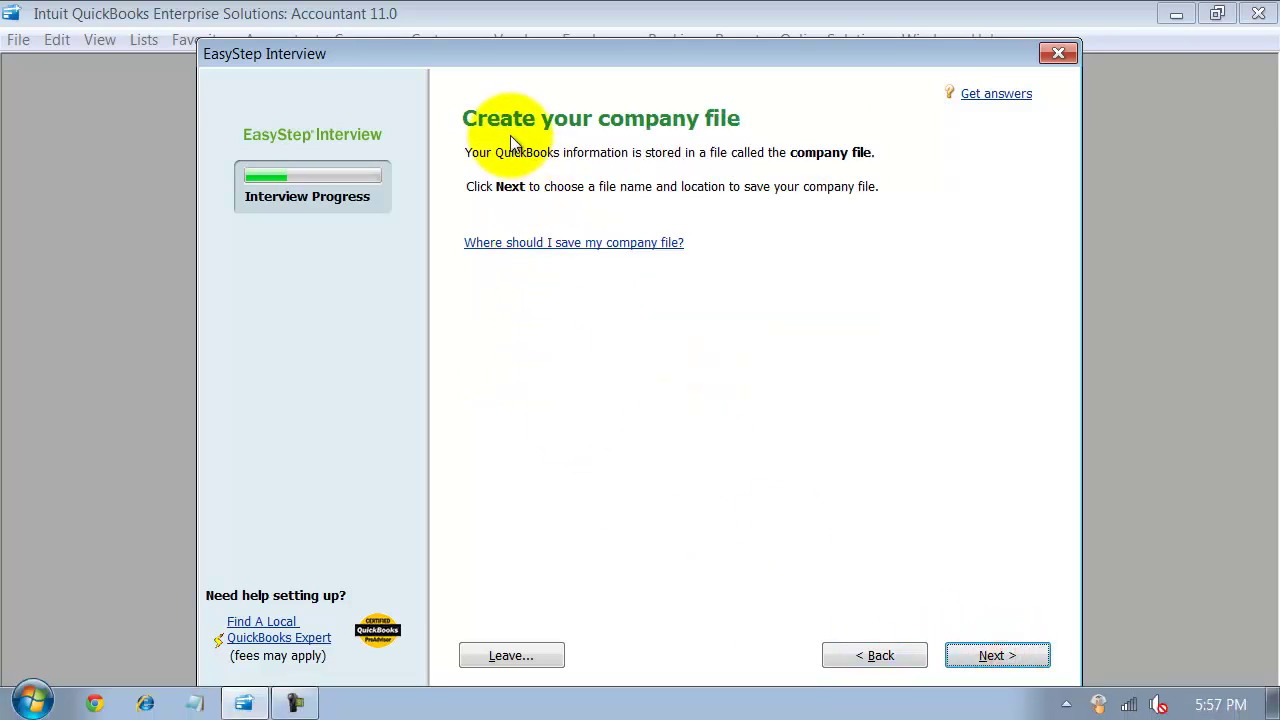
left_click(992, 655)
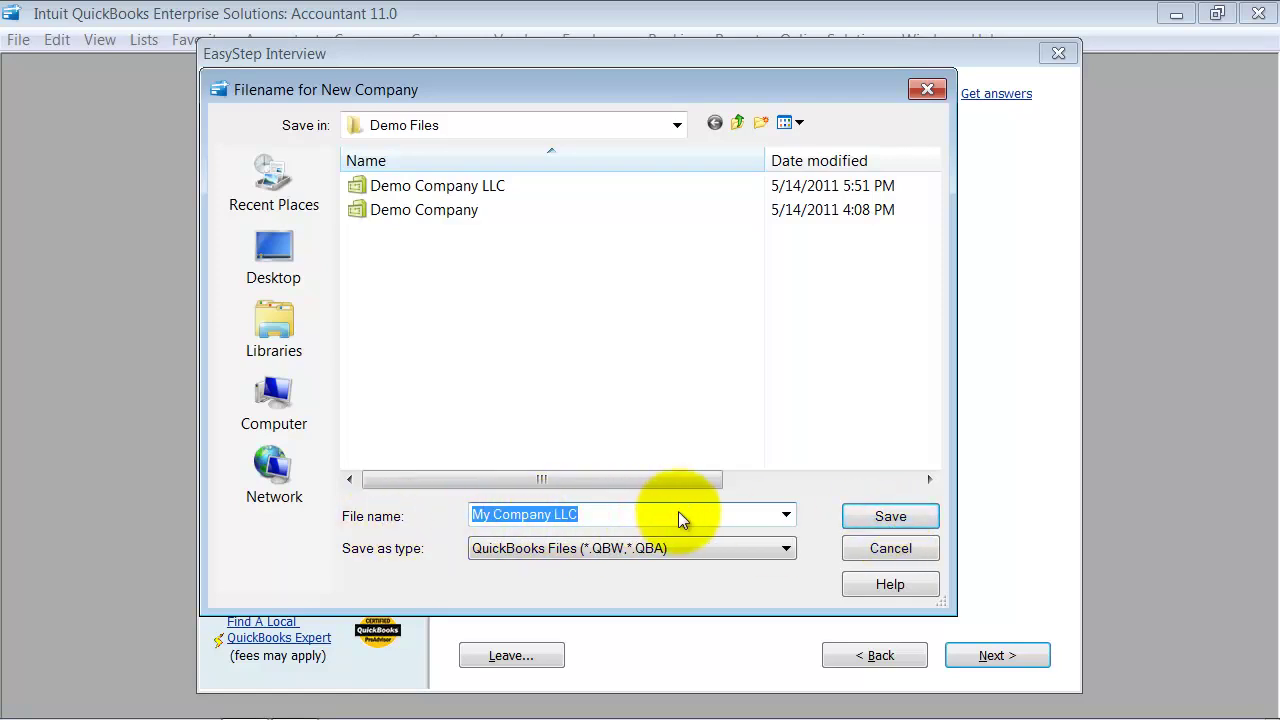
left_click(915, 520)
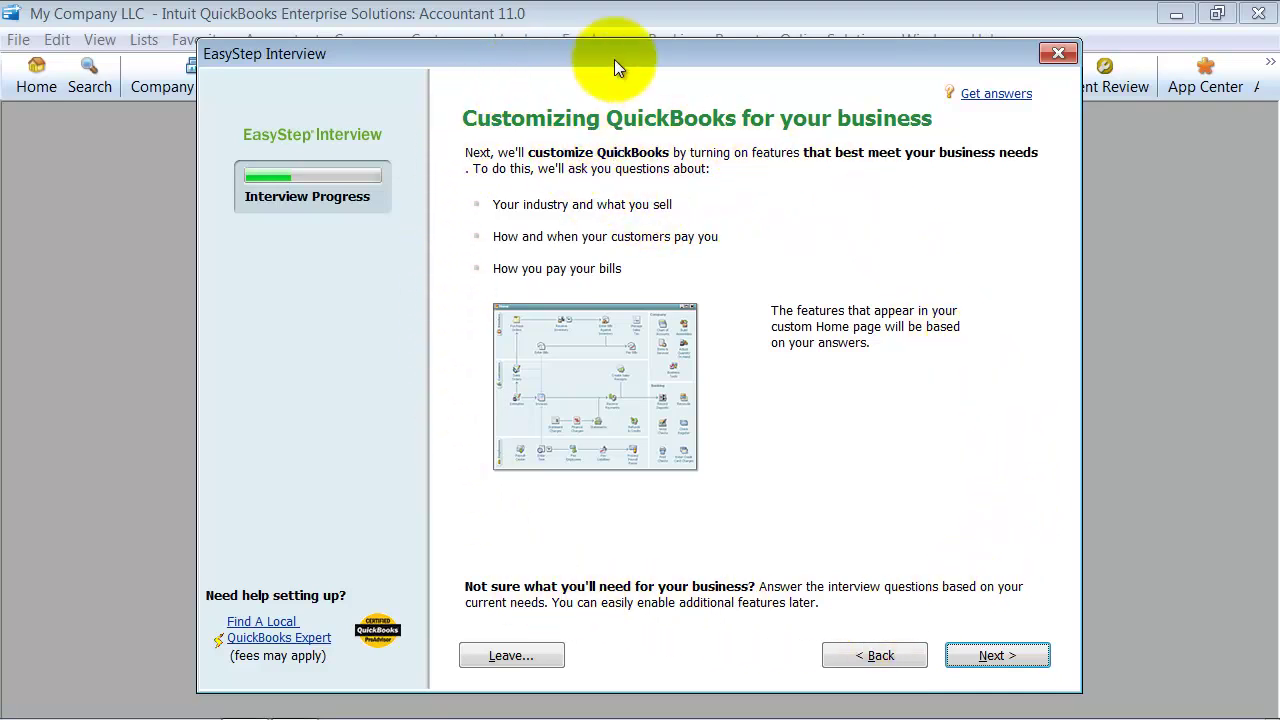
Answer 'Both services and products' to the question of what the business sells.
left_click(1035, 655)
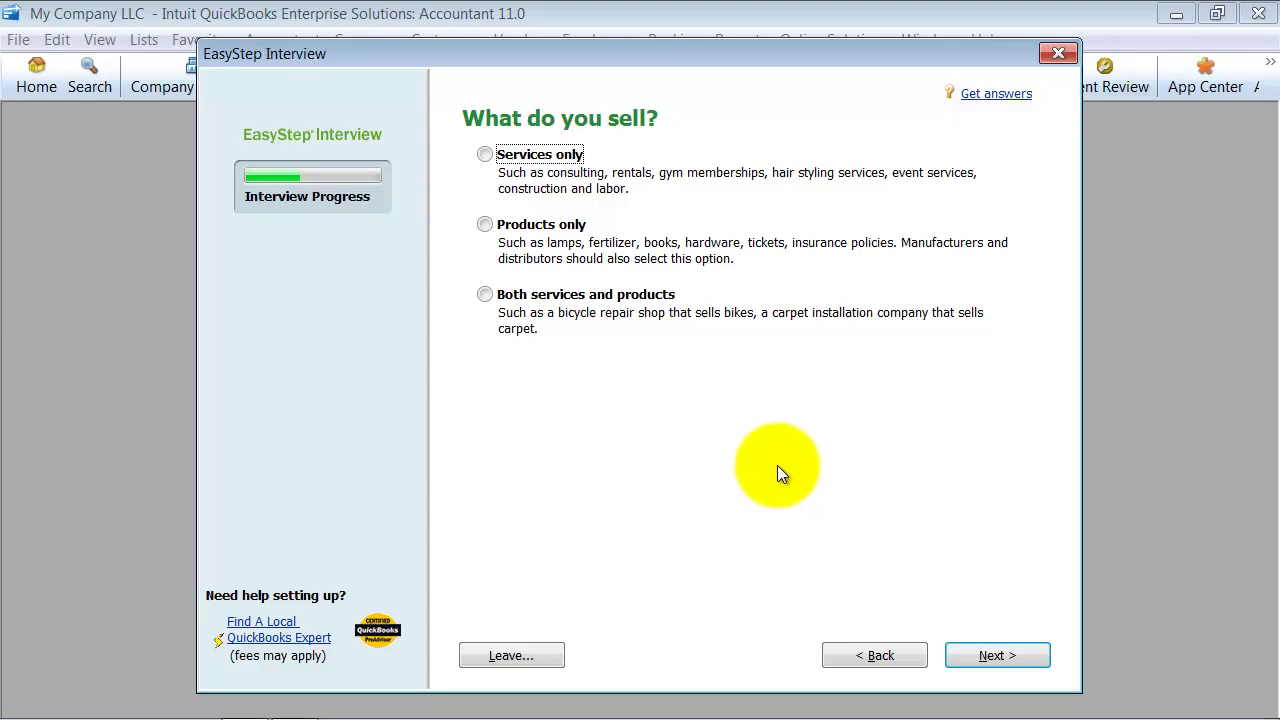
left_click(485, 154)
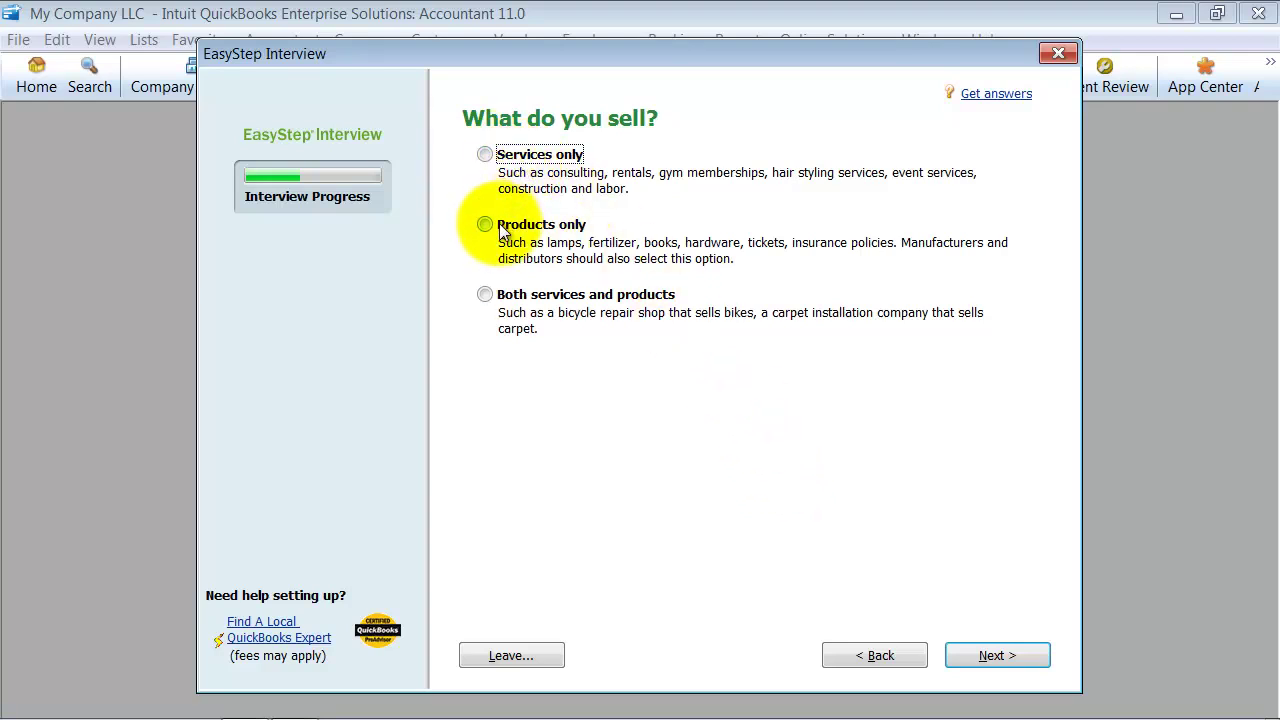
left_click(493, 297)
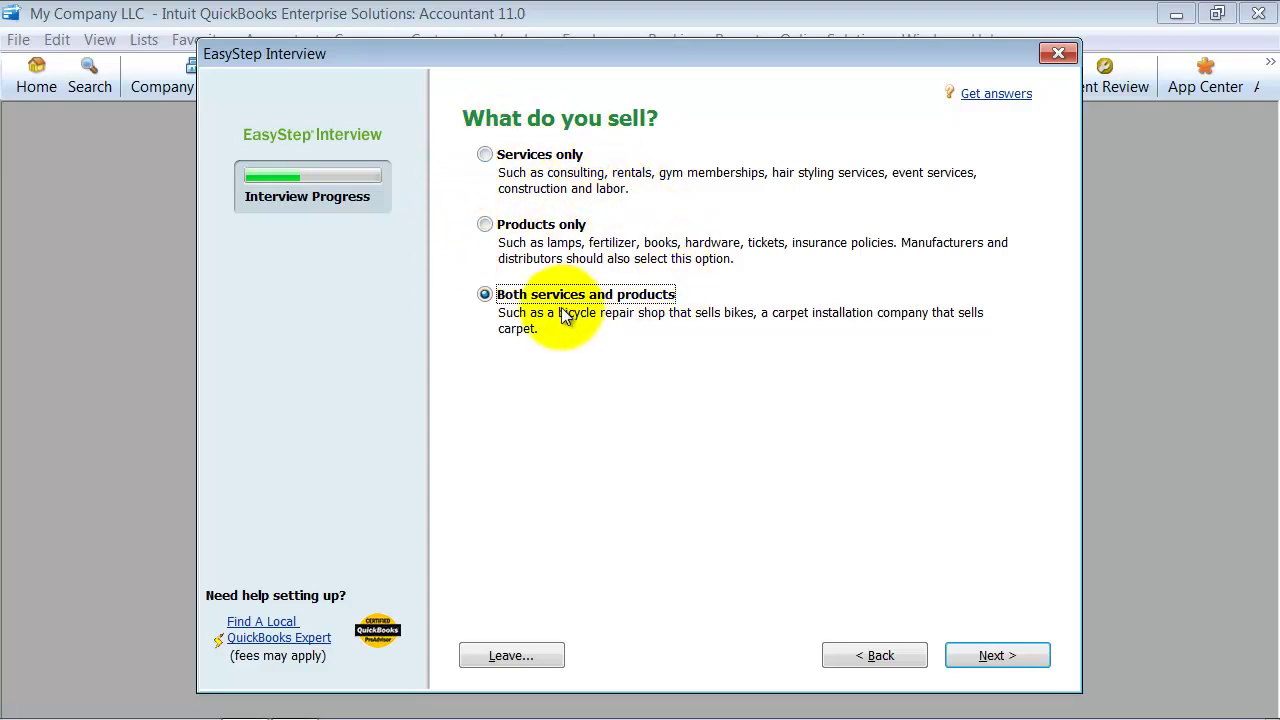
Keep 'Yes' for charging sales tax and move to the estimates question.
left_click(1013, 650)
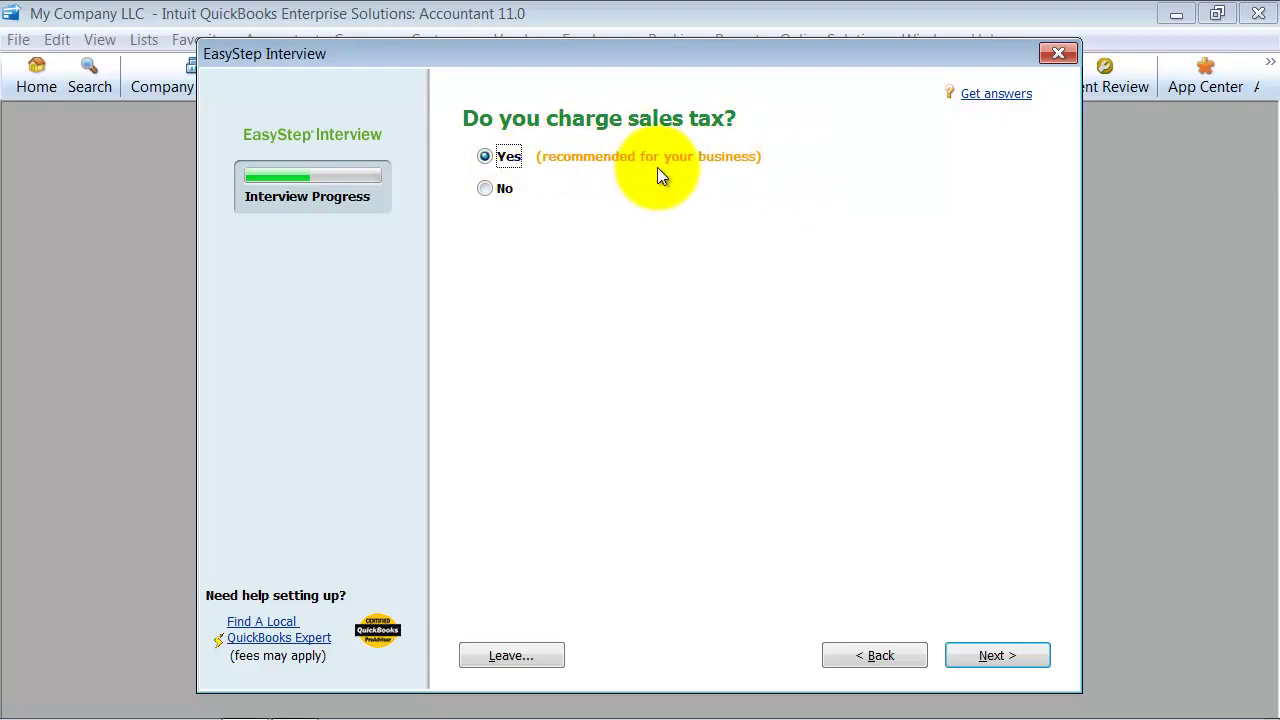
left_click(1007, 660)
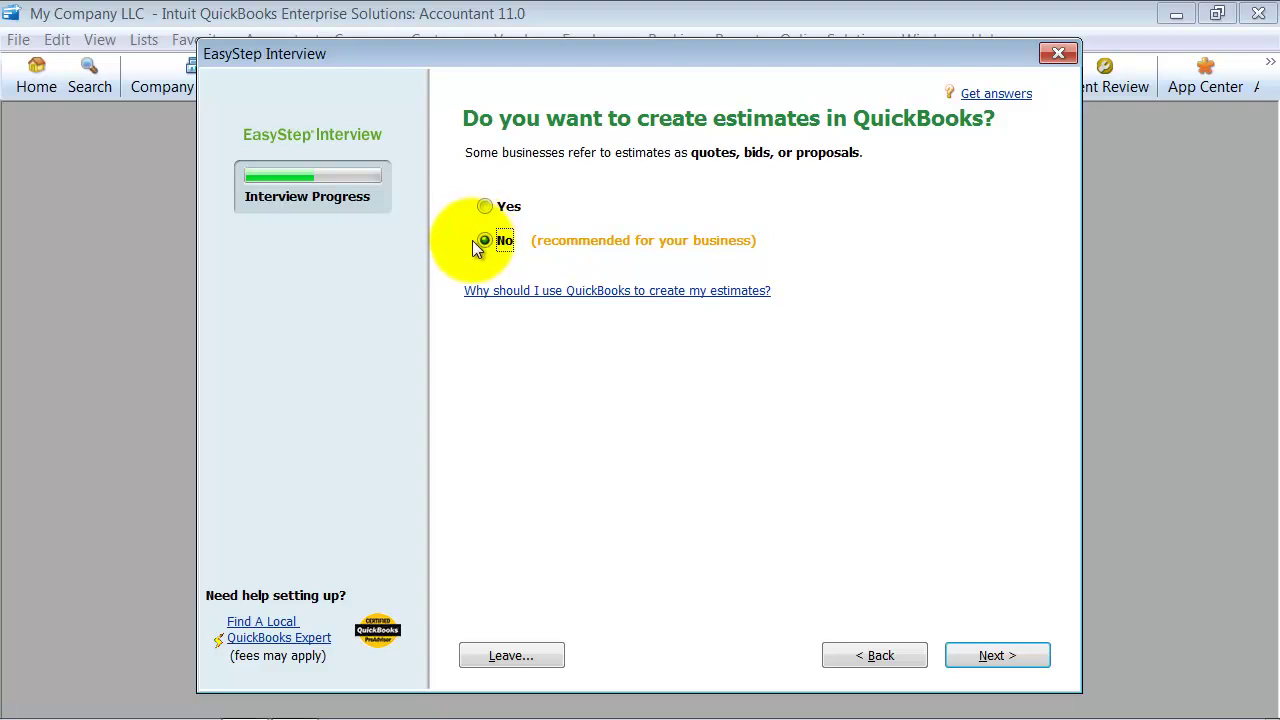
Leave estimates on No and advance to the sales-order question.
left_click(1018, 655)
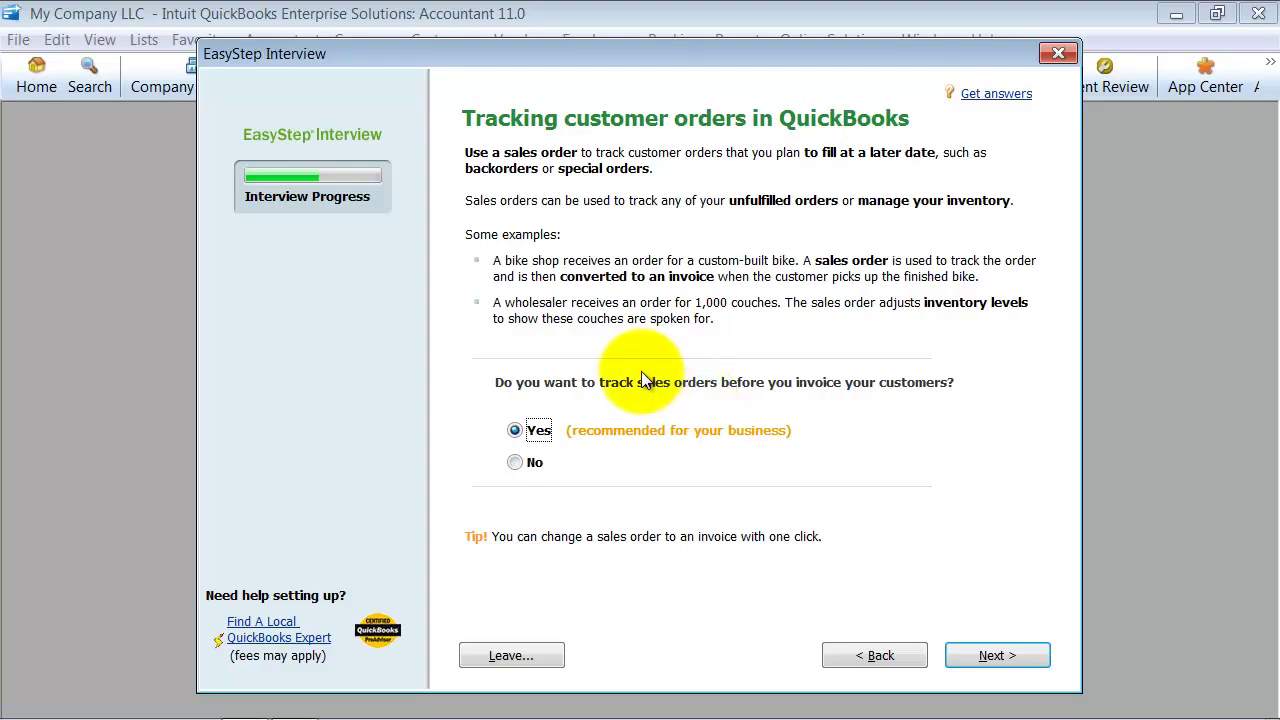
Keep sales orders on Yes and leave billing statements on No.
left_click(980, 656)
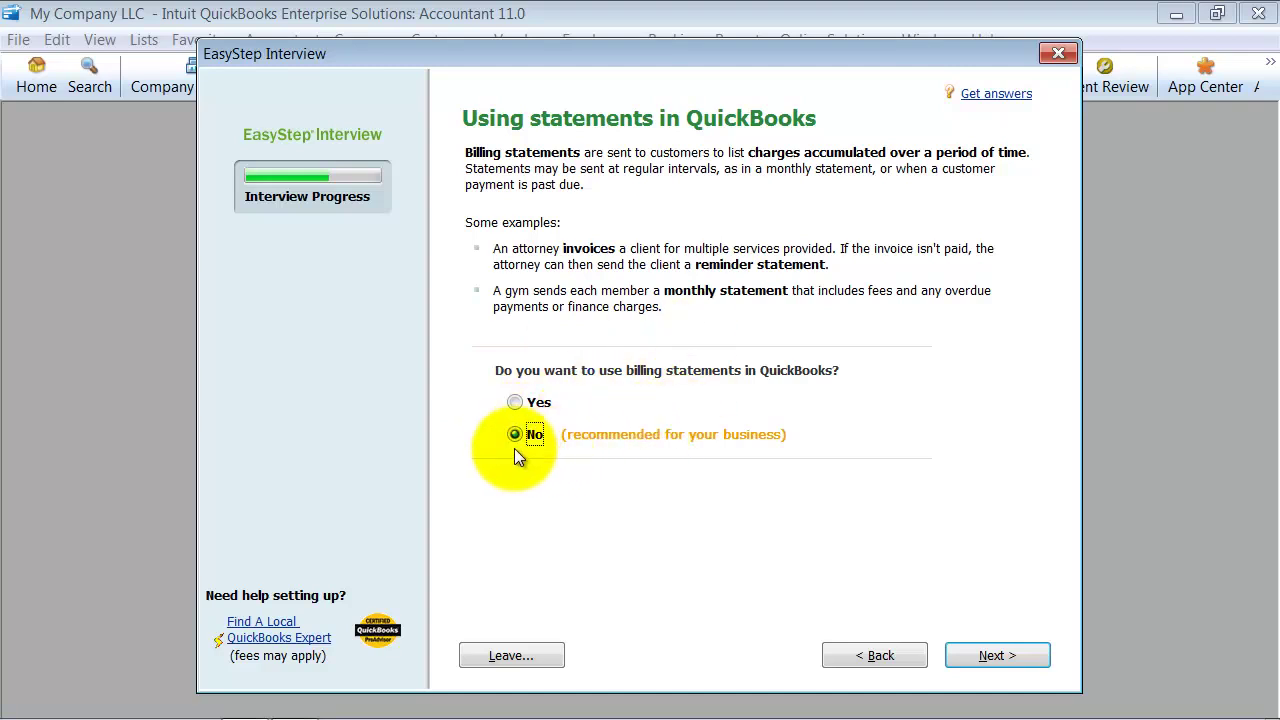
left_click(997, 654)
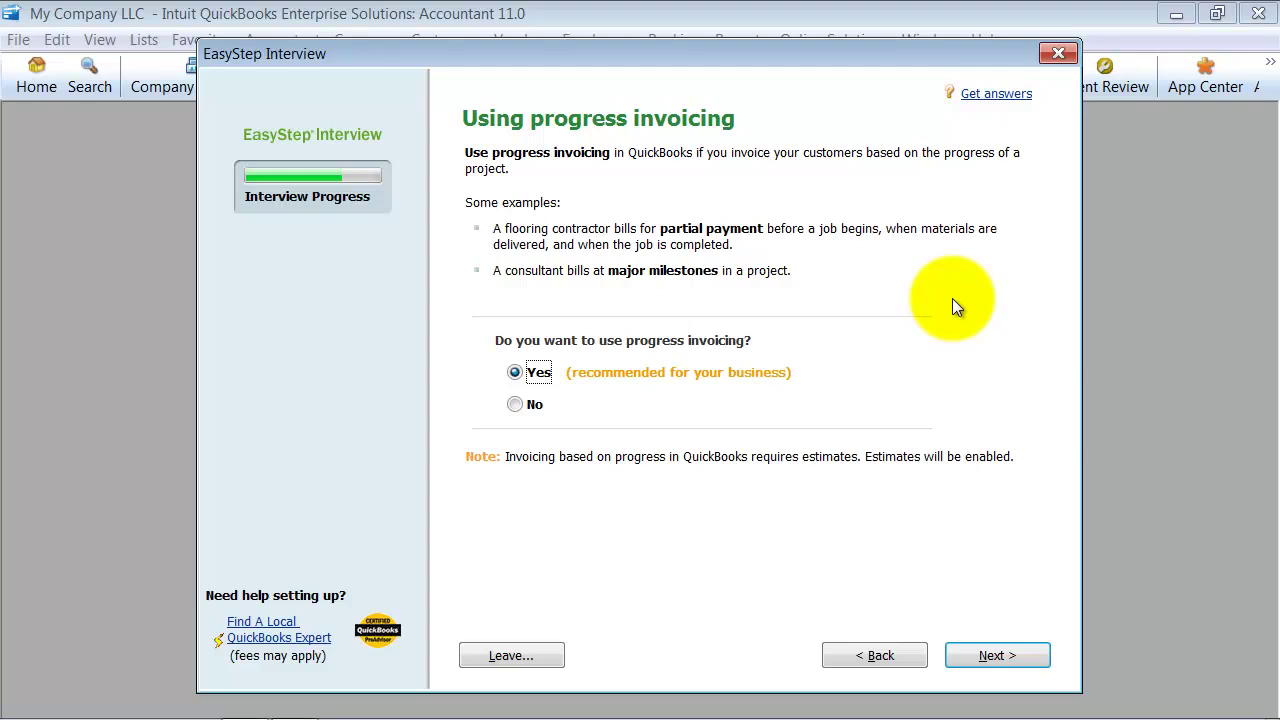
Answer No on the 'Using progress invoicing' page so estimates stay off.
left_click(515, 405)
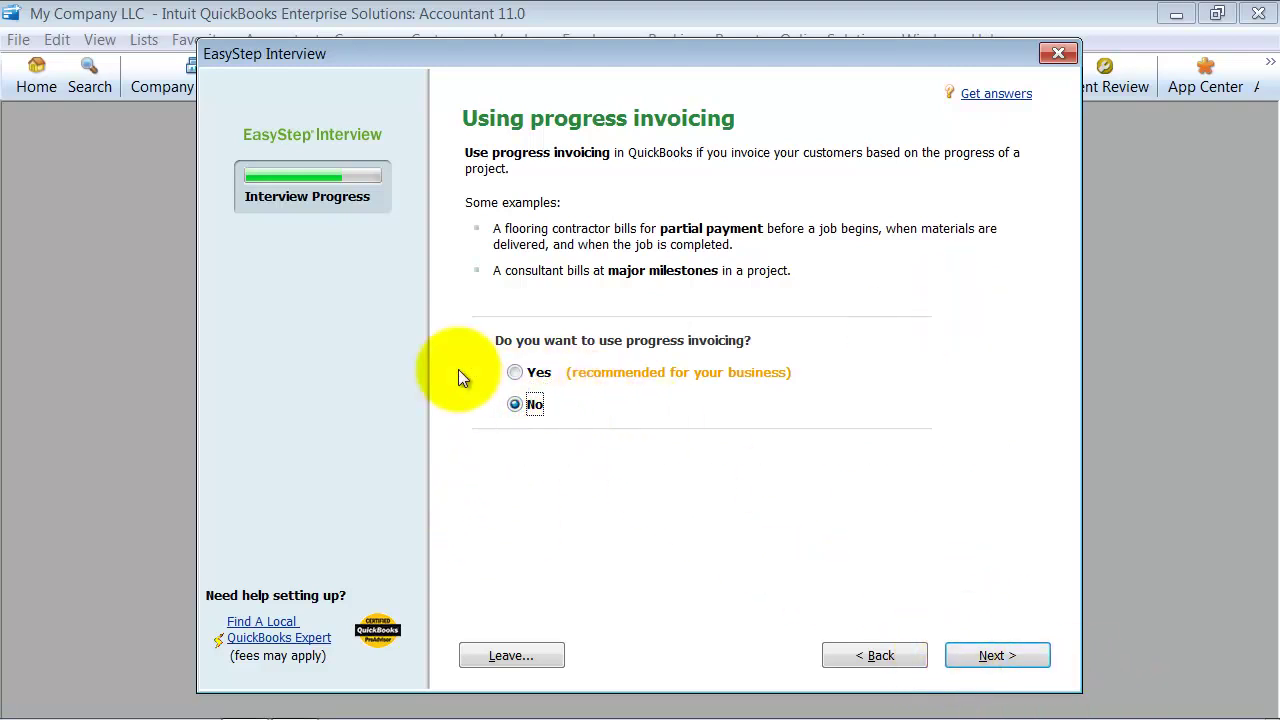
Advance to 'Managing bills you owe', keeping Yes selected for tracking bills.
left_click(994, 655)
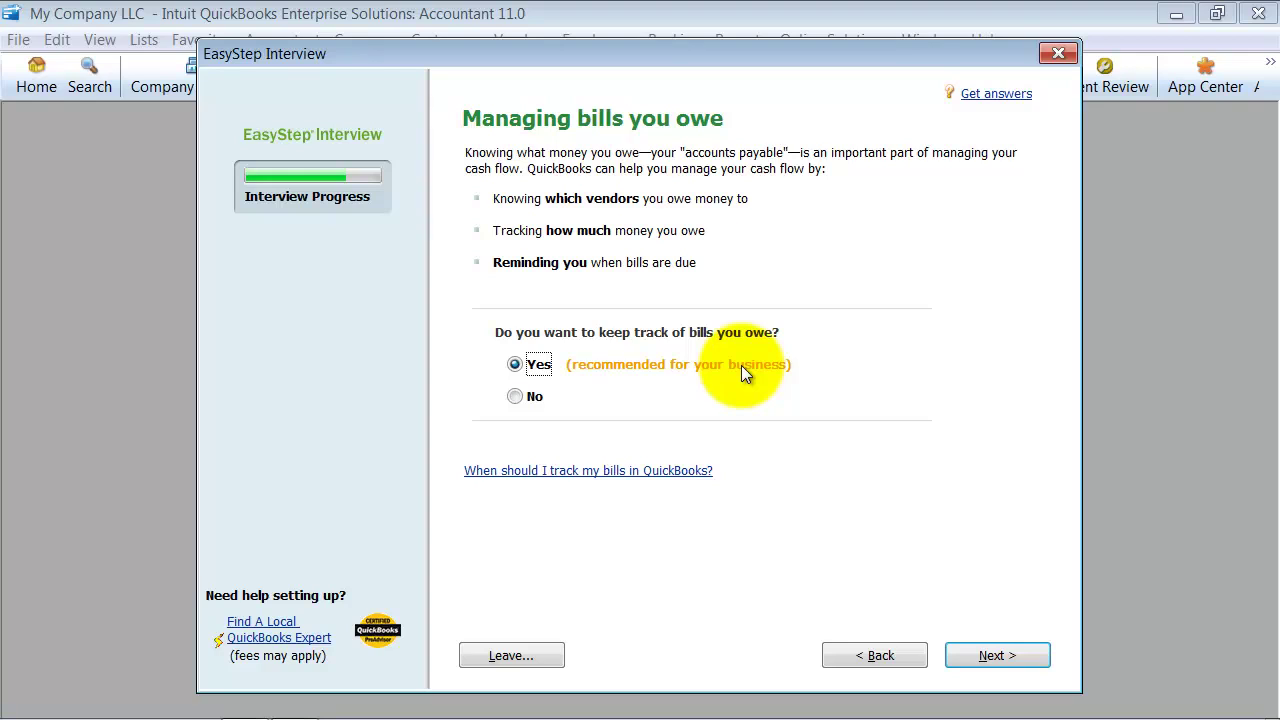
Keep bill tracking on and answer Yes to tracking inventory in QuickBooks.
left_click(1013, 655)
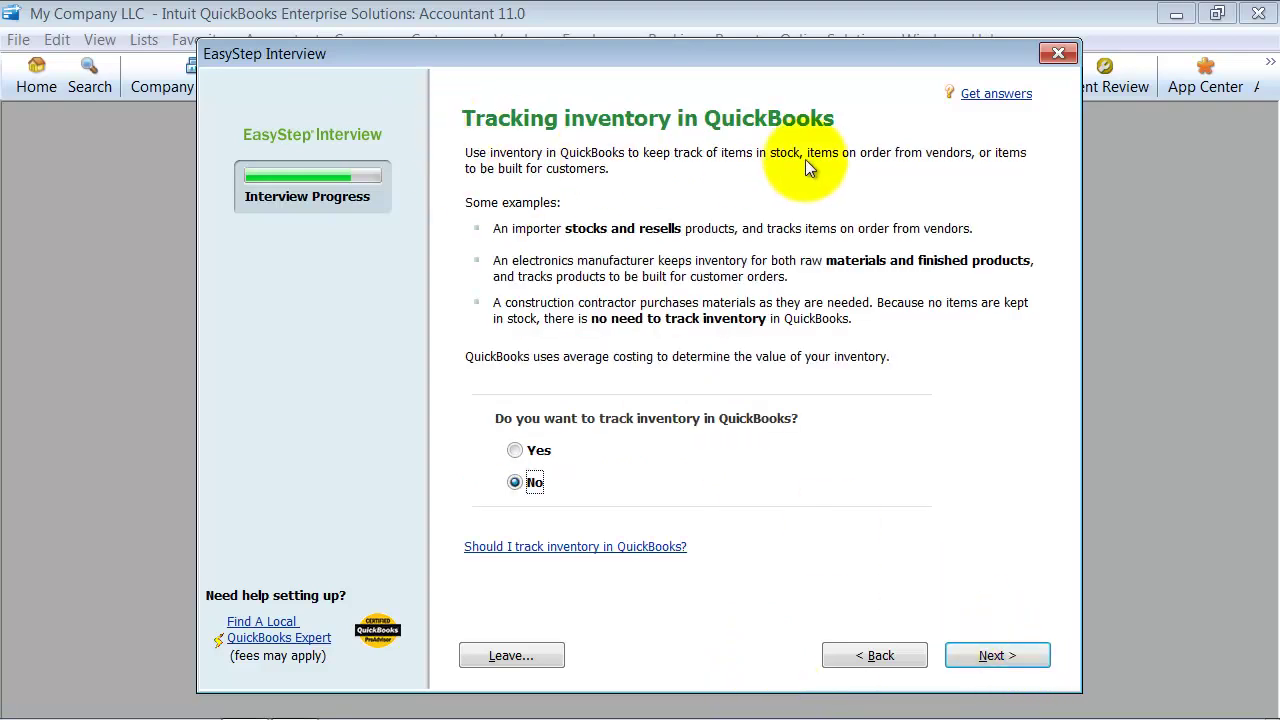
left_click(540, 452)
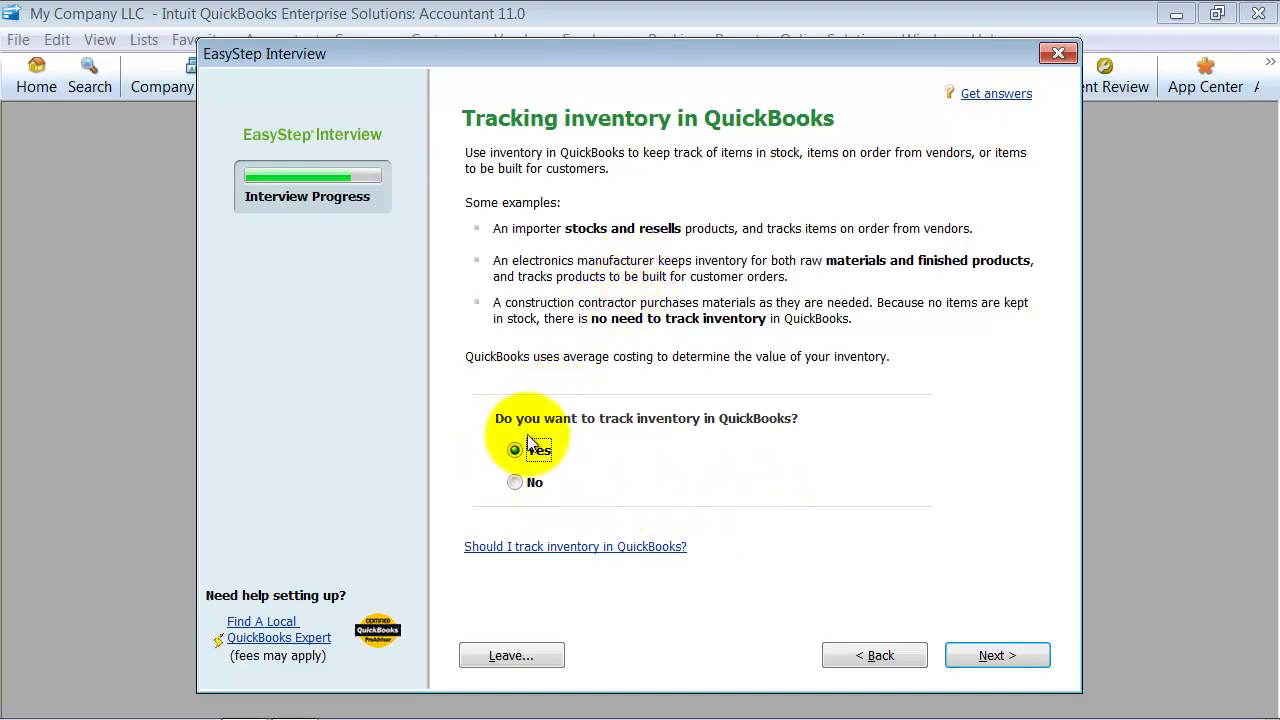
Continue to 'Tracking time in QuickBooks', leaving time tracking set to Yes.
left_click(1022, 658)
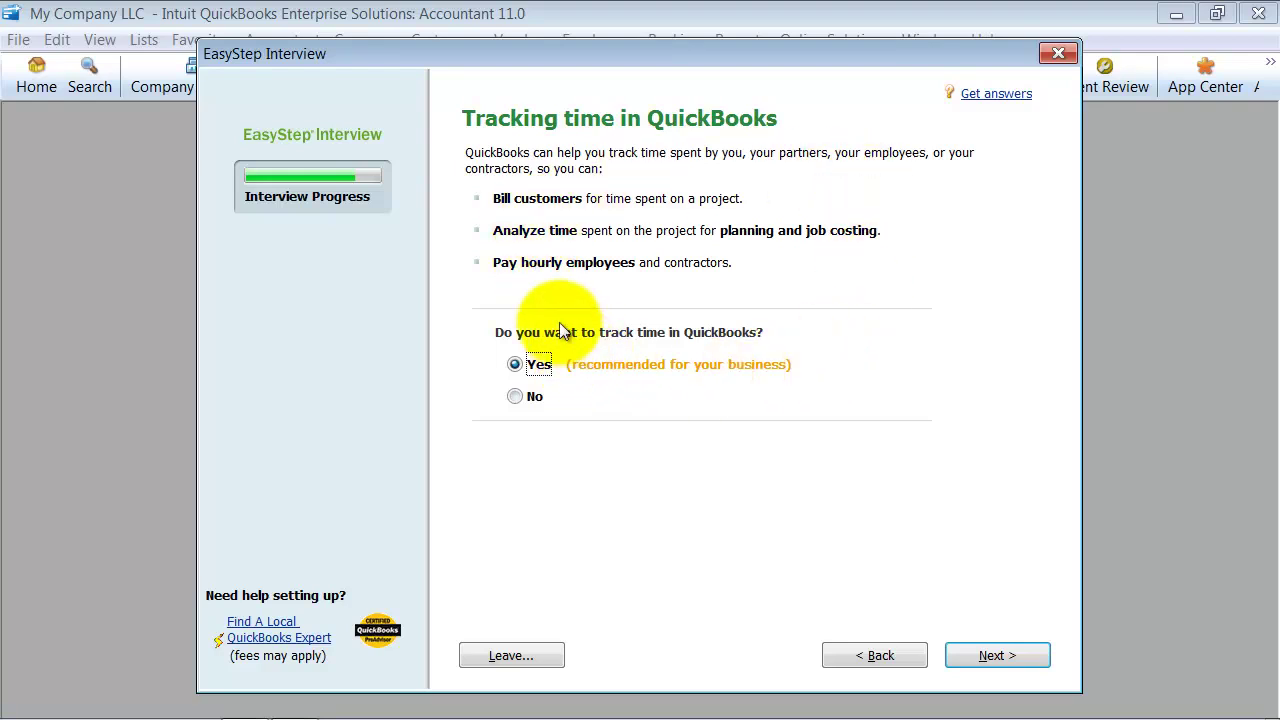
Answer Yes to employees, checking both W-2 employees and 1099 contractors, and continue.
left_click(984, 658)
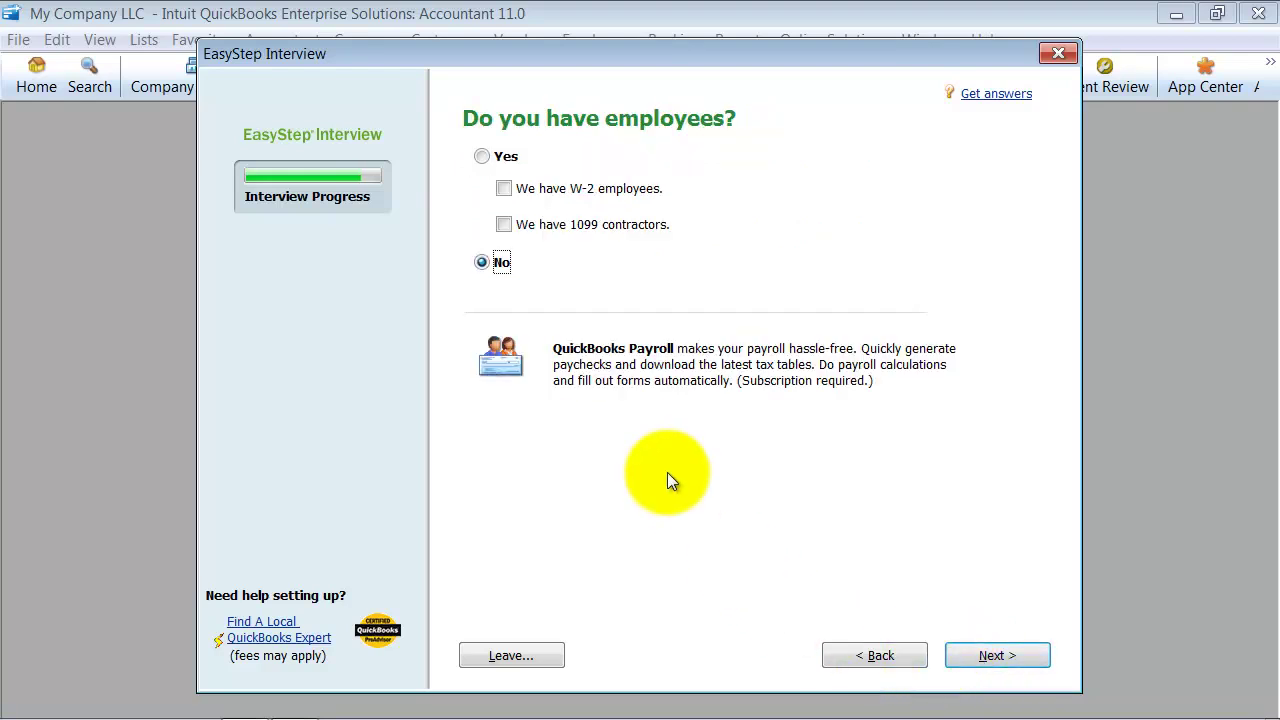
left_click(483, 156)
left_click(503, 188)
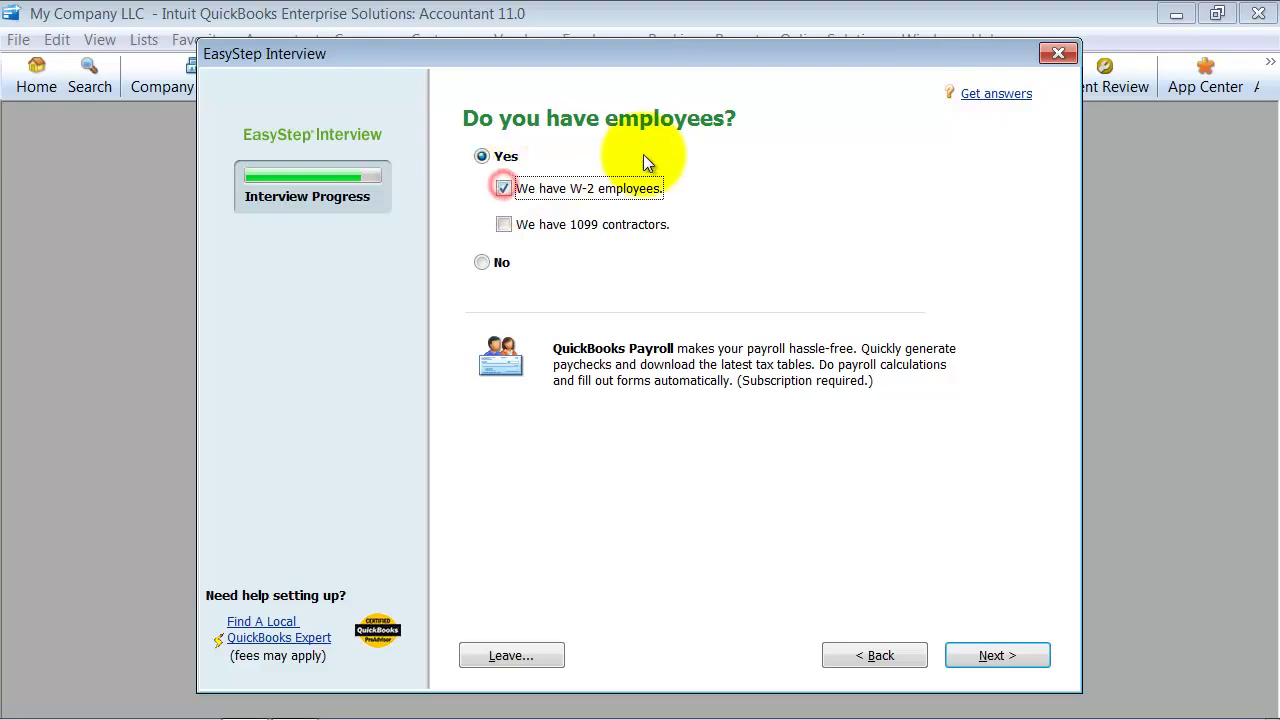
left_click(503, 224)
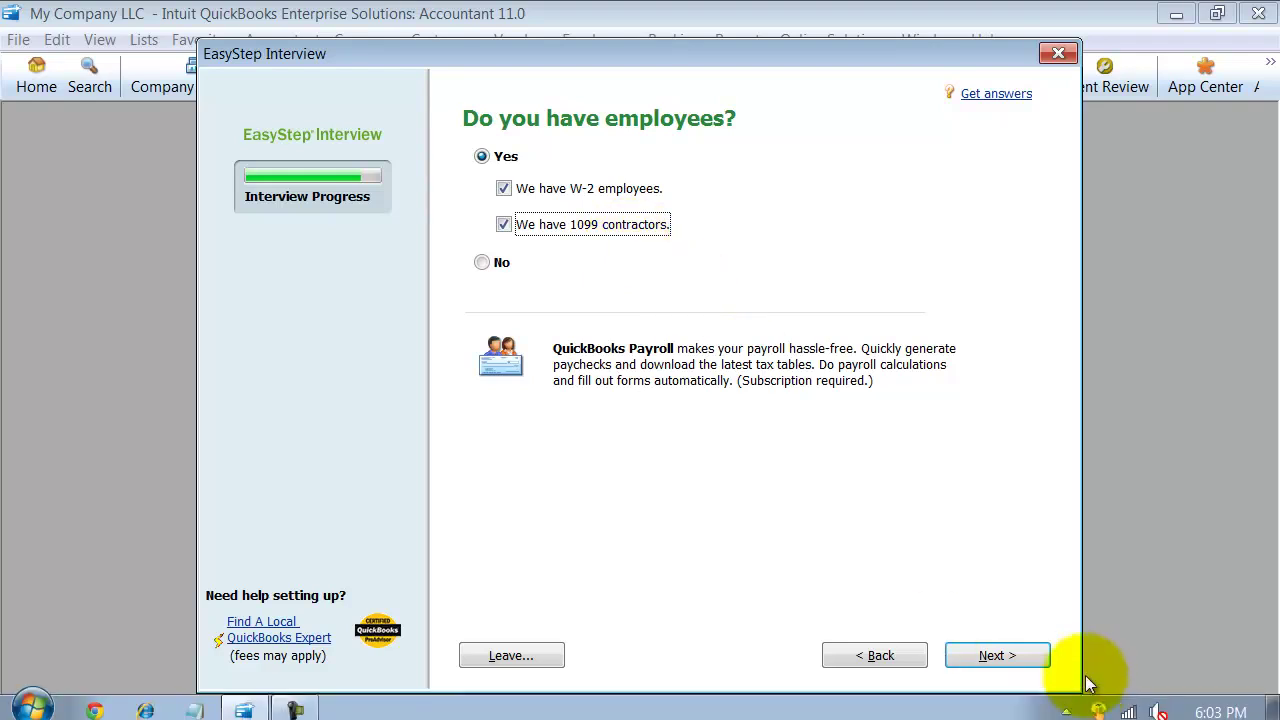
left_click(1033, 653)
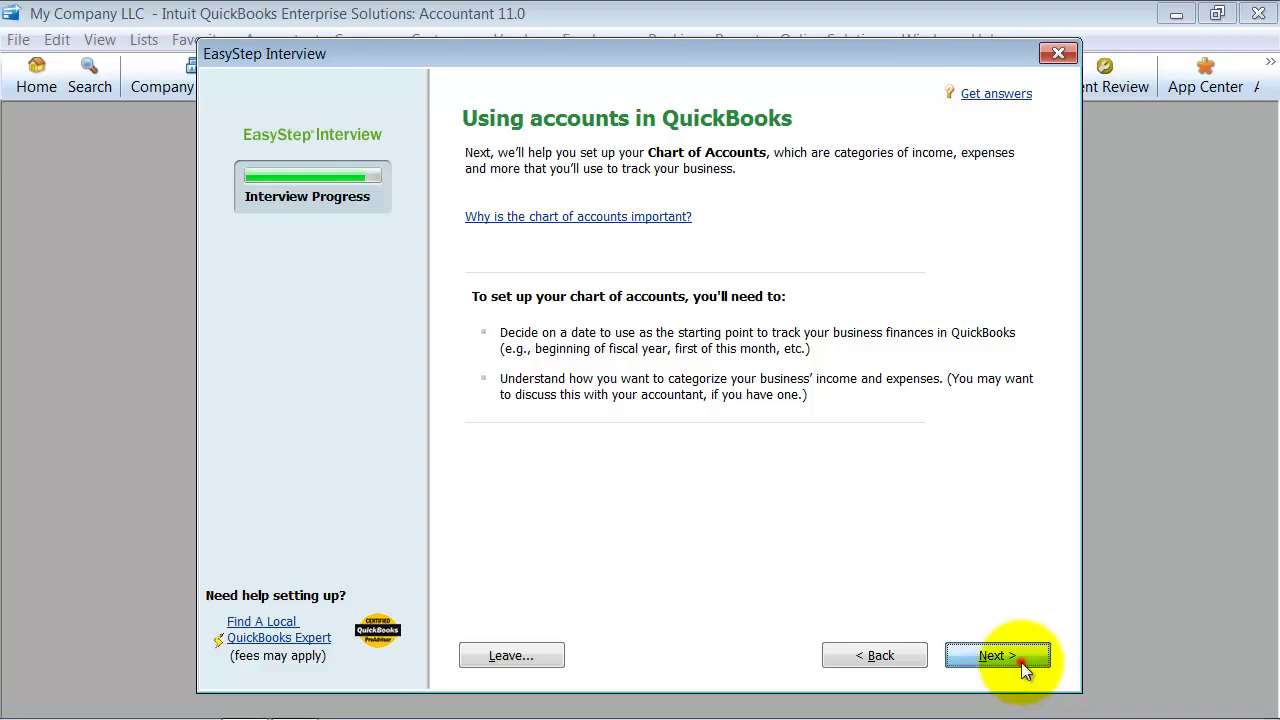
Choose a custom tracking start date and enter 12/31/2010.
left_click(1021, 662)
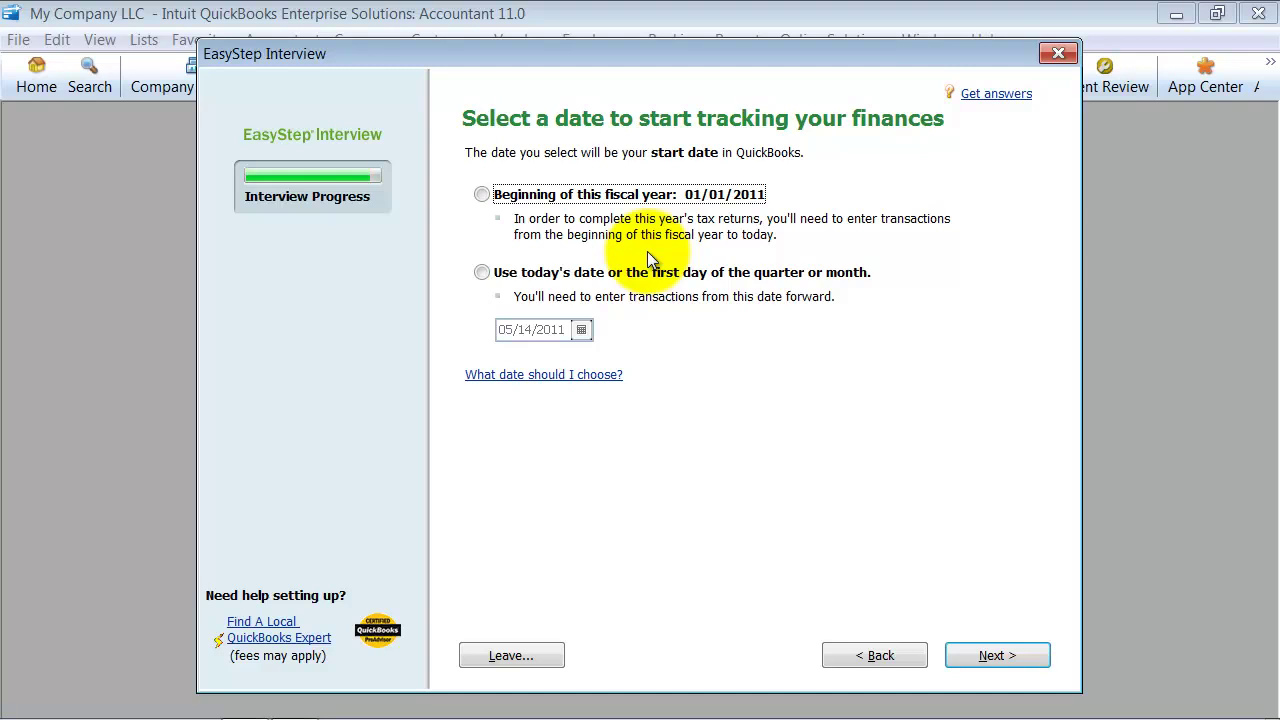
left_click(482, 272)
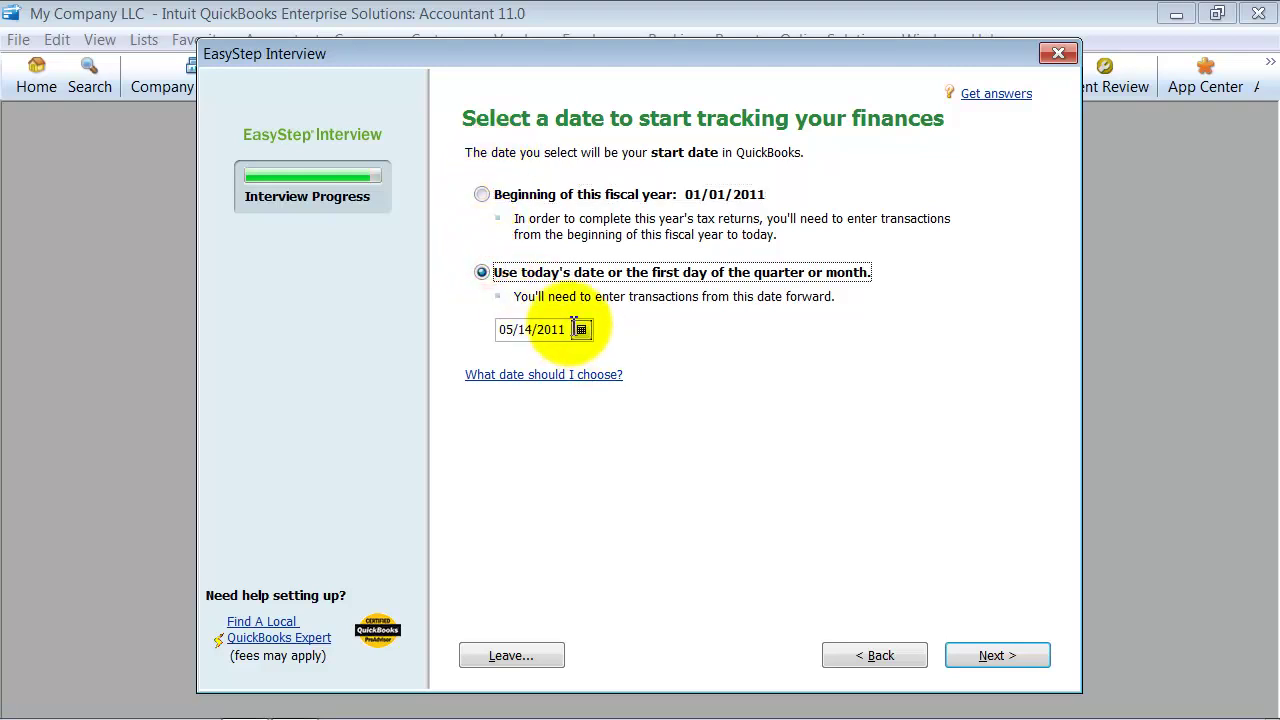
left_click_drag(568, 330, 413, 322)
type("12/31/2010")
key("Tab")
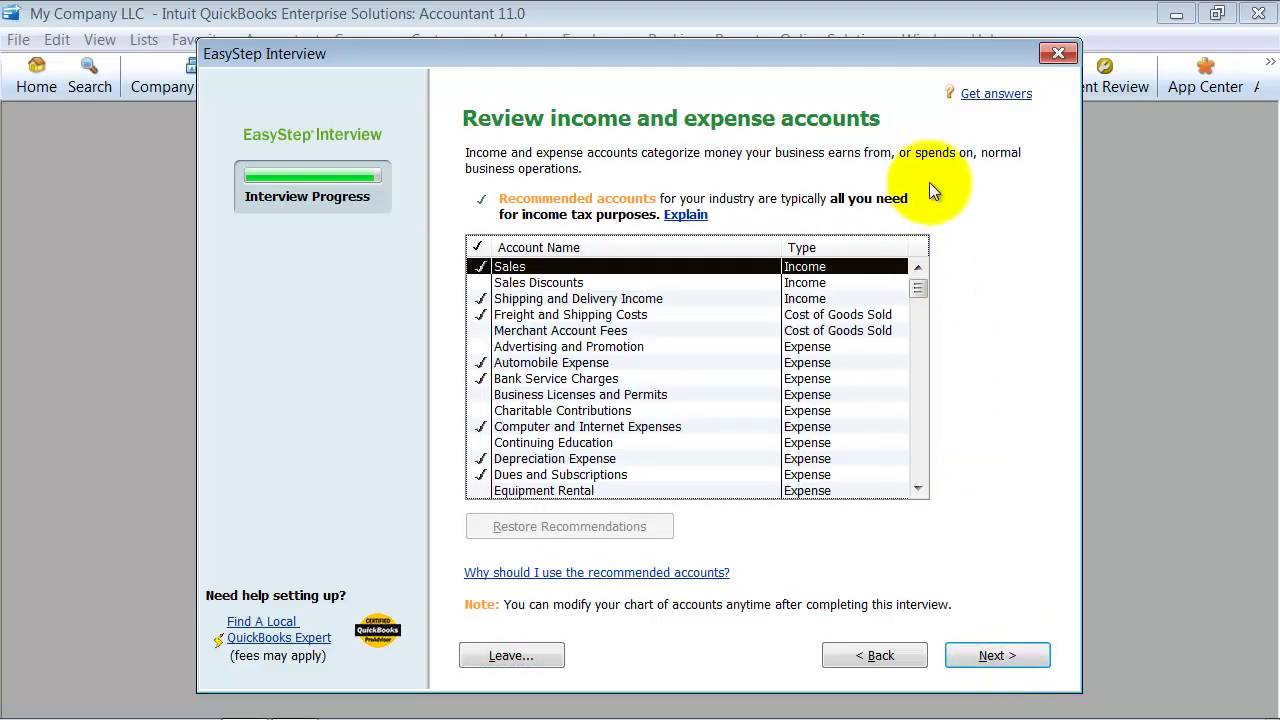
Check Sales Discounts, Merchant Account Fees, Advertising and Promotion, and Charitable Contributions.
left_click(481, 282)
left_click(481, 330)
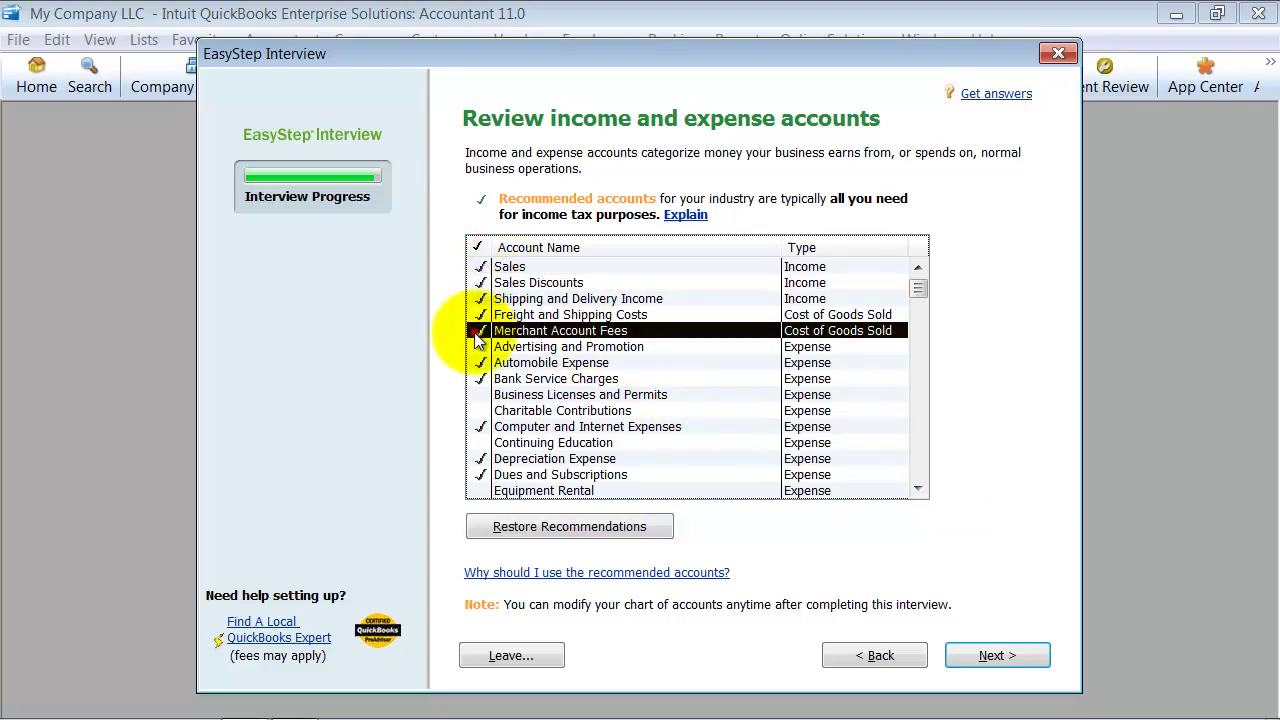
left_click(481, 394)
left_click(481, 410)
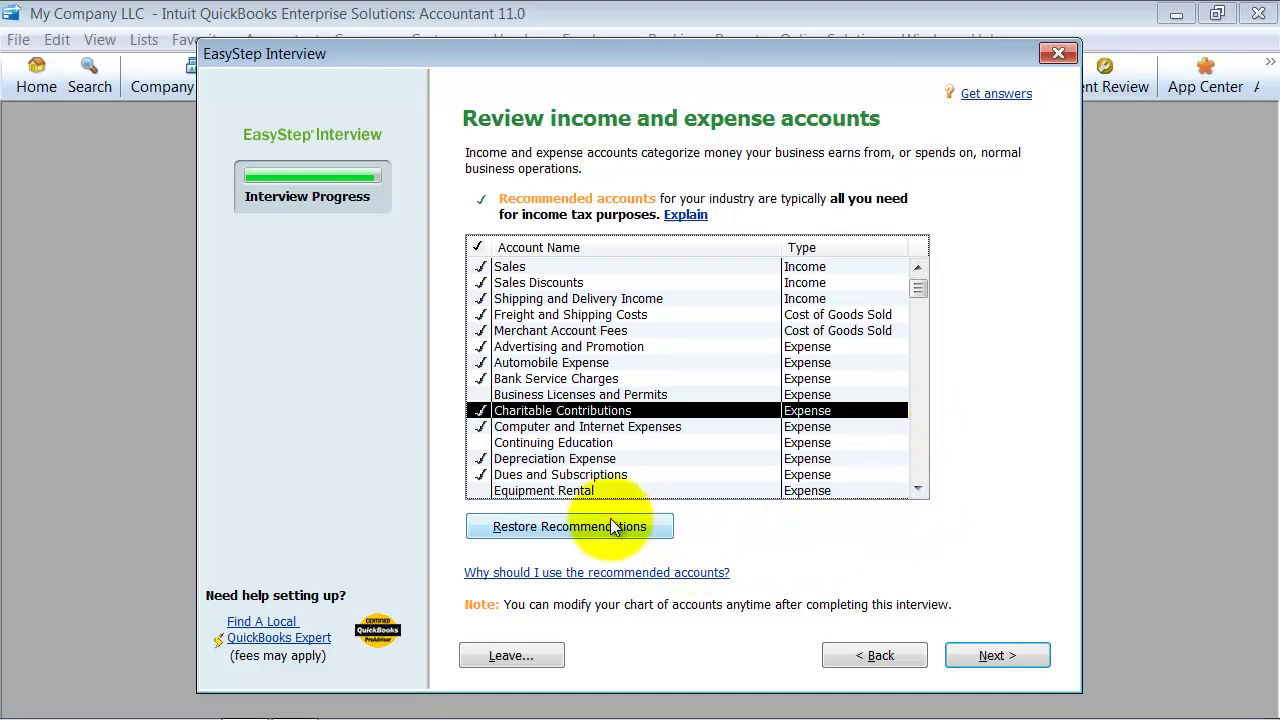
Review the rest of the account list and complete the interview.
scroll(610, 520, "down", 1)
scroll(610, 520, "down", 1)
scroll(610, 520, "down", 1)
scroll(609, 522, "down", 1)
scroll(609, 522, "down", 1)
scroll(609, 522, "down", 1)
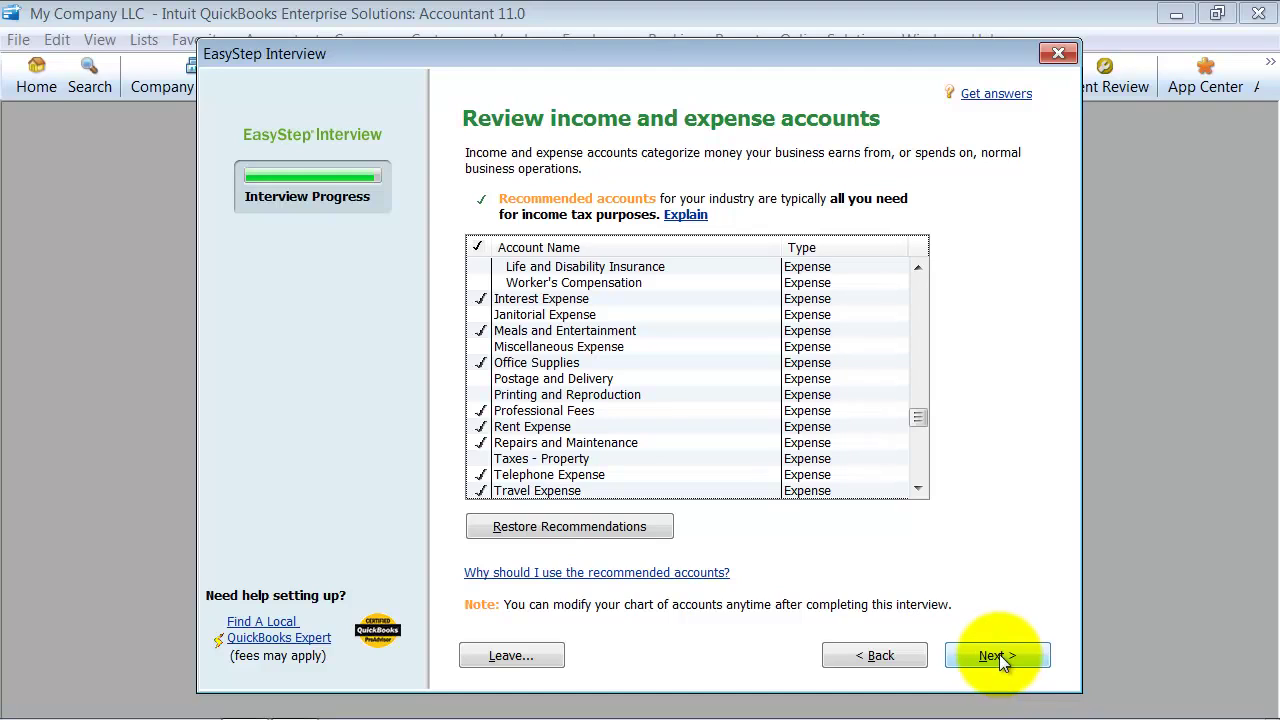
left_click(999, 654)
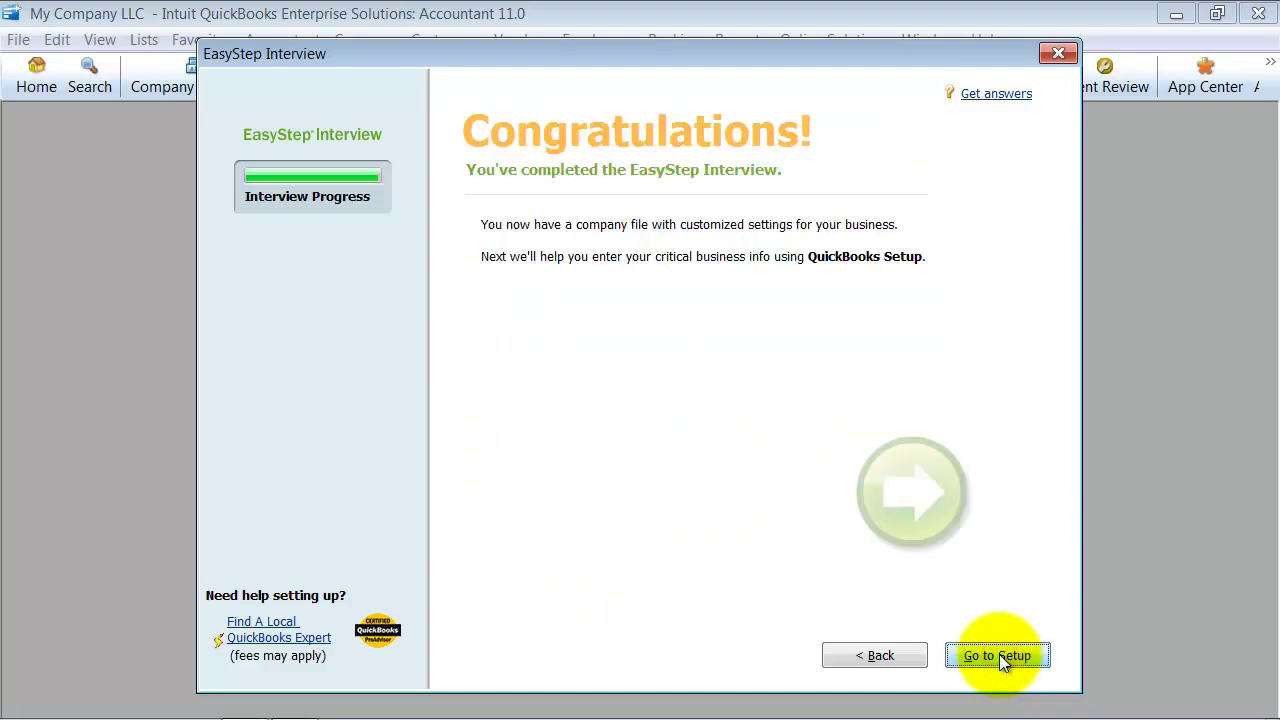
Close the QuickBooks Setup window and maximize the Home page.
left_click(993, 652)
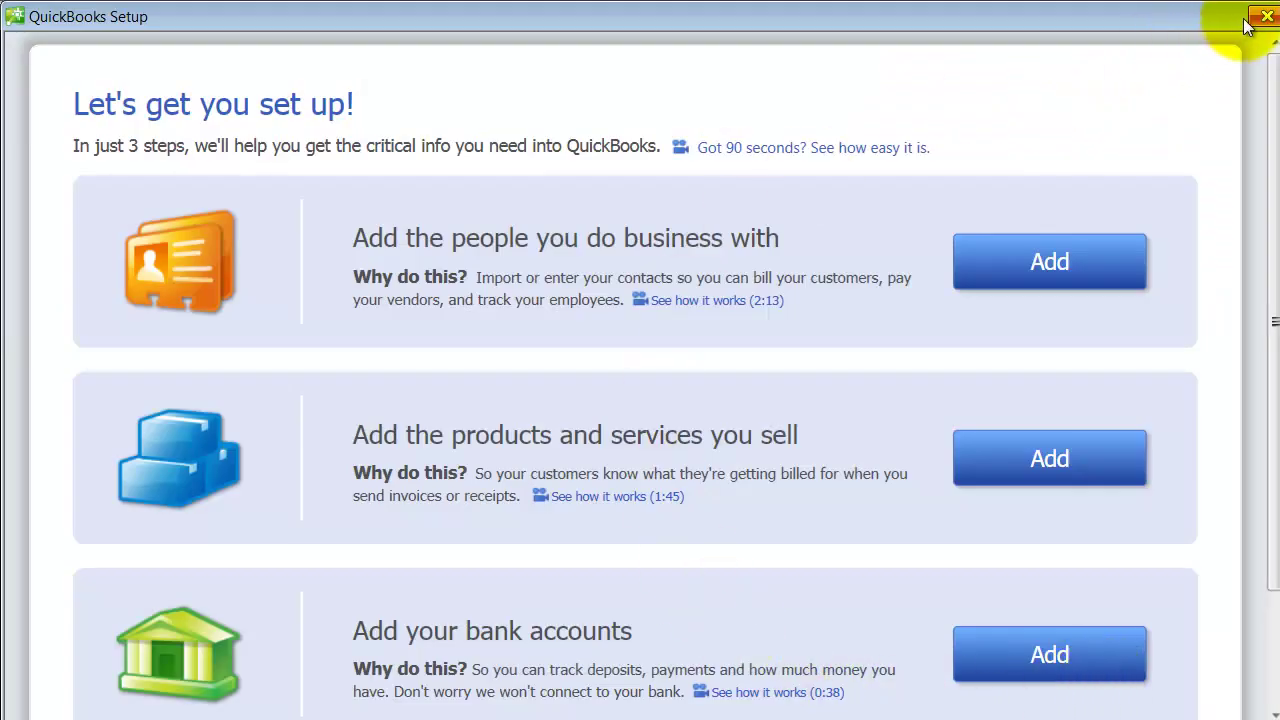
left_click(1266, 16)
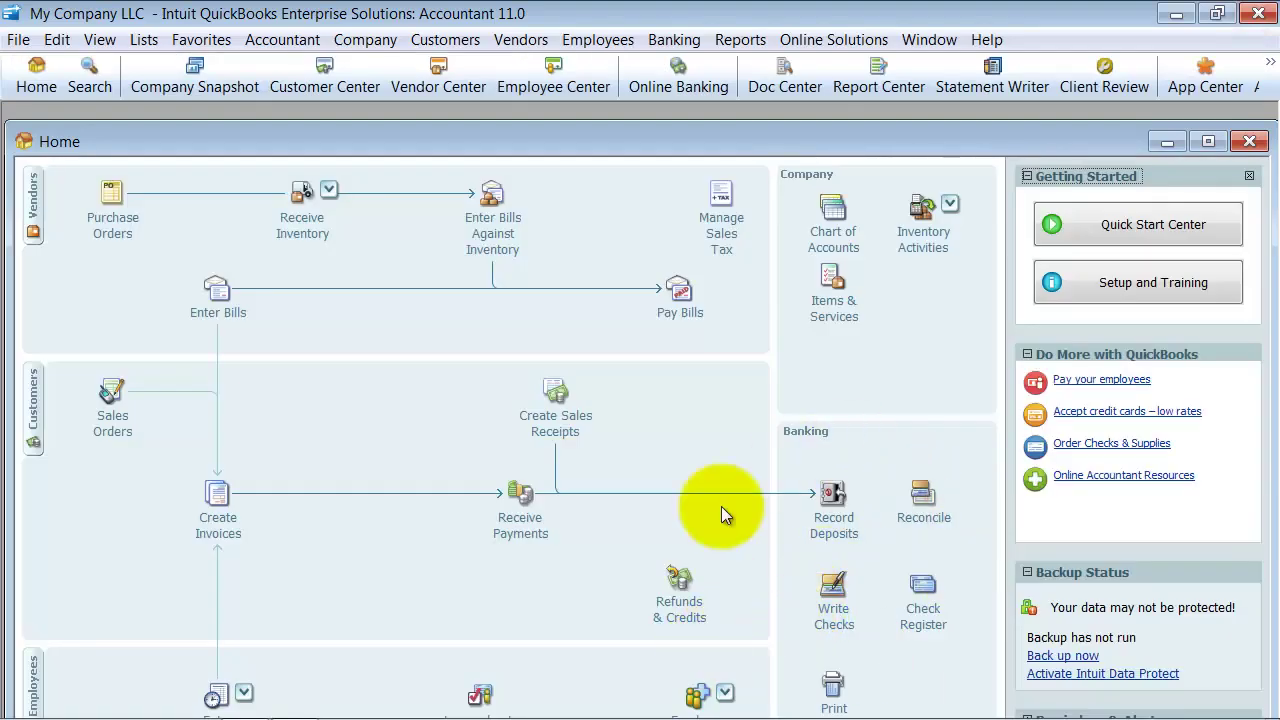
double_click(774, 150)
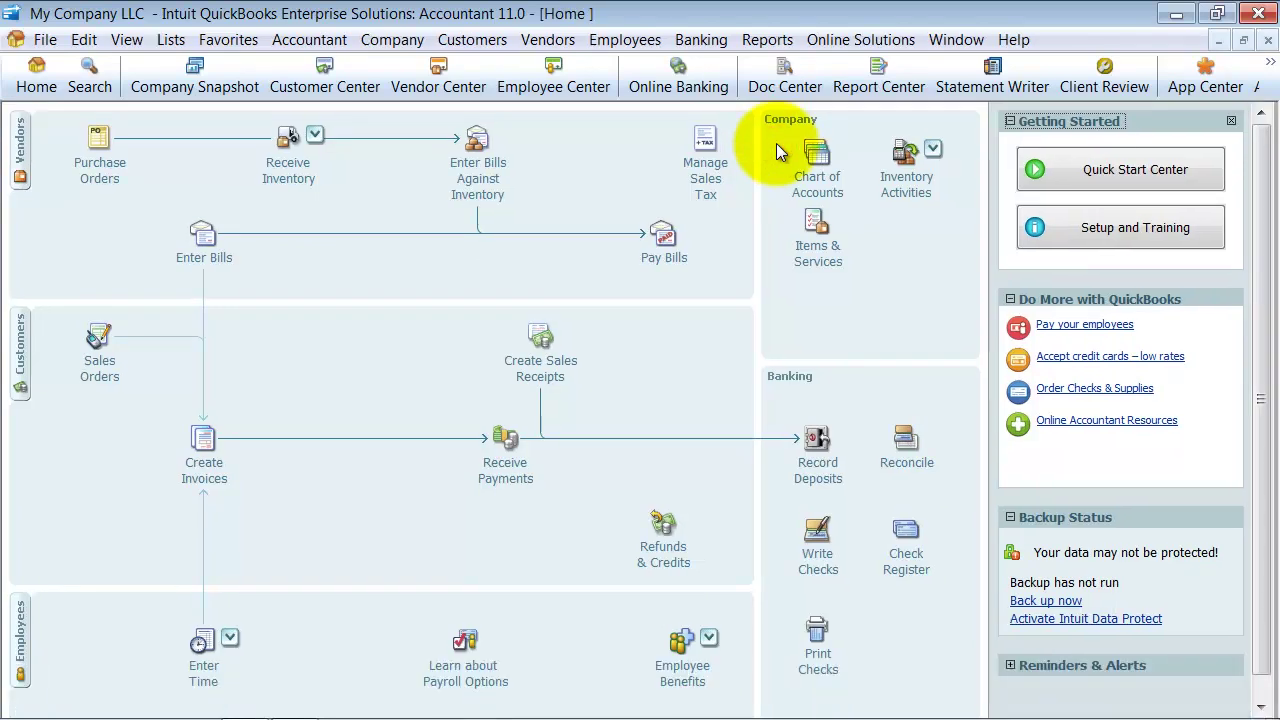